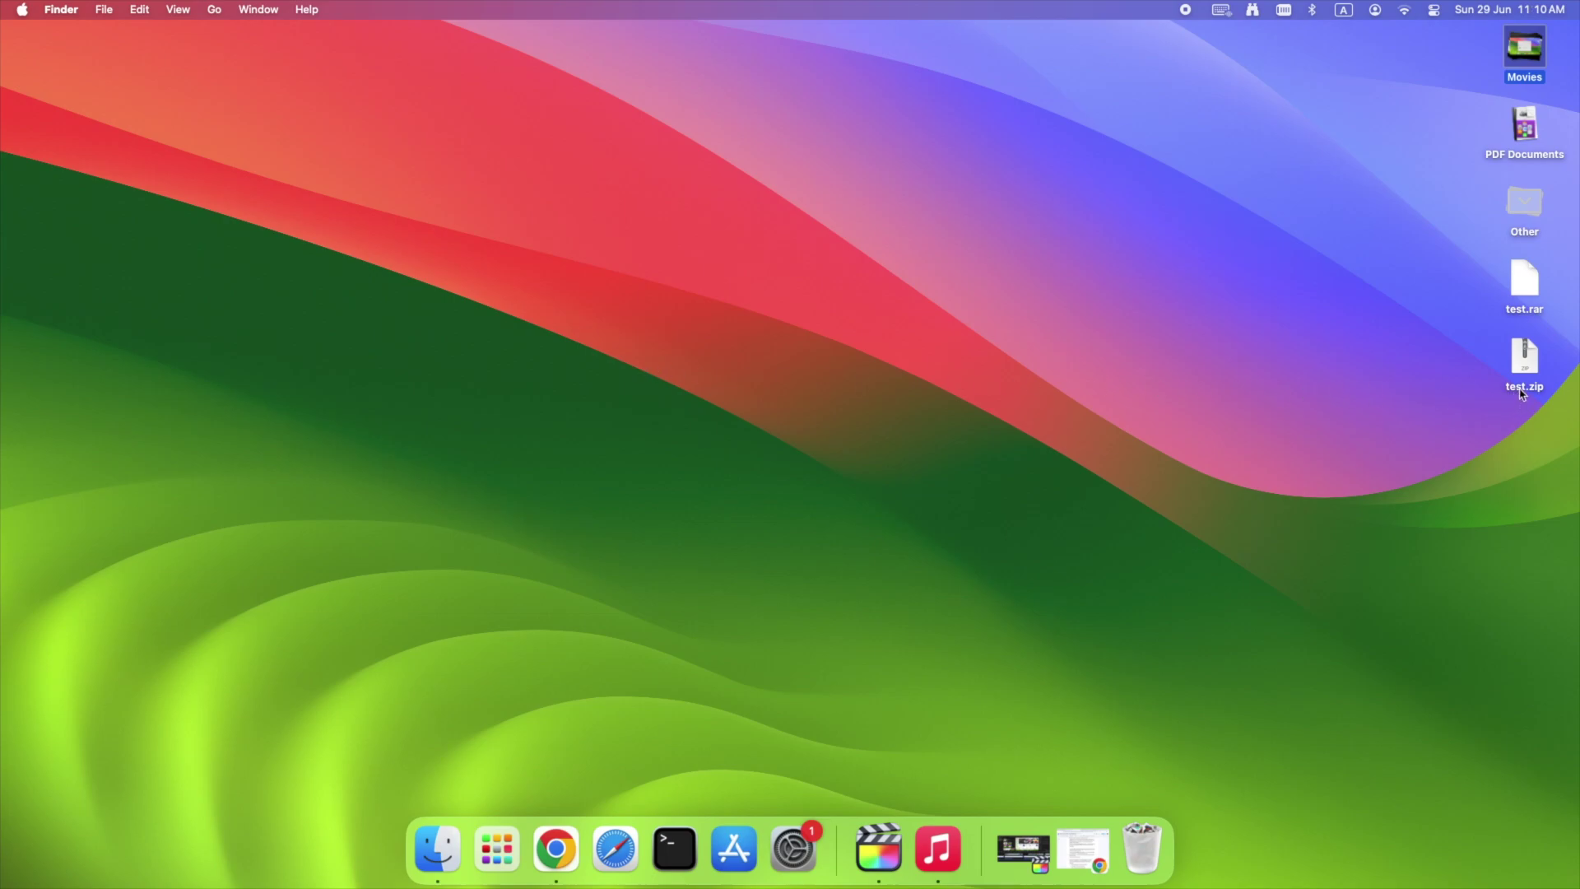
Open test.zip with Archive Utility, then select test.rar on the desktop
right_click(1524, 368)
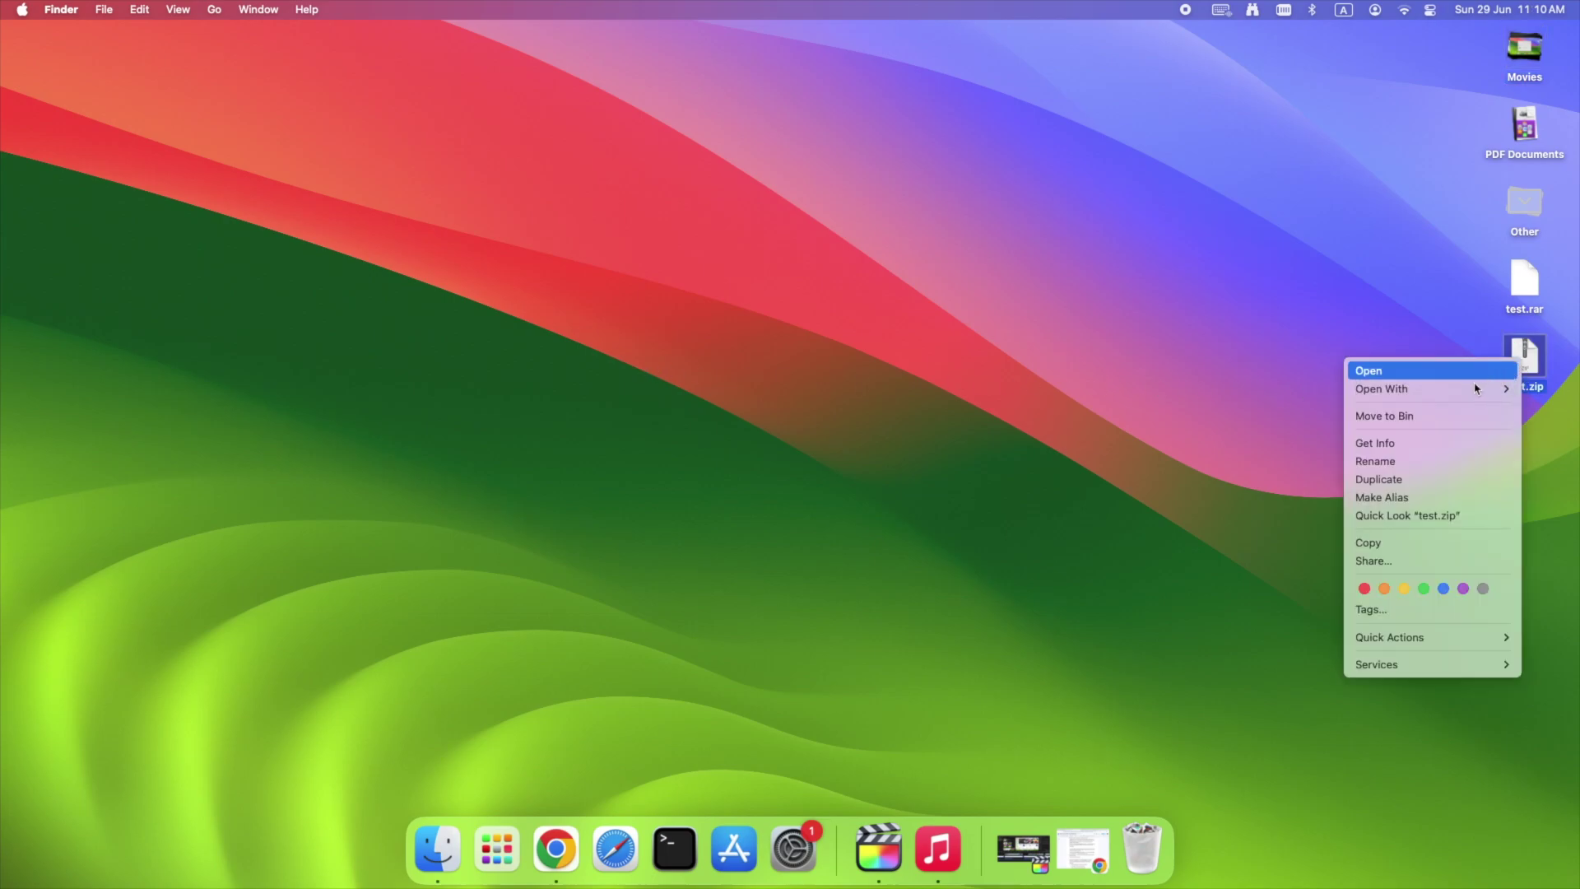
mouse_move(1366, 391)
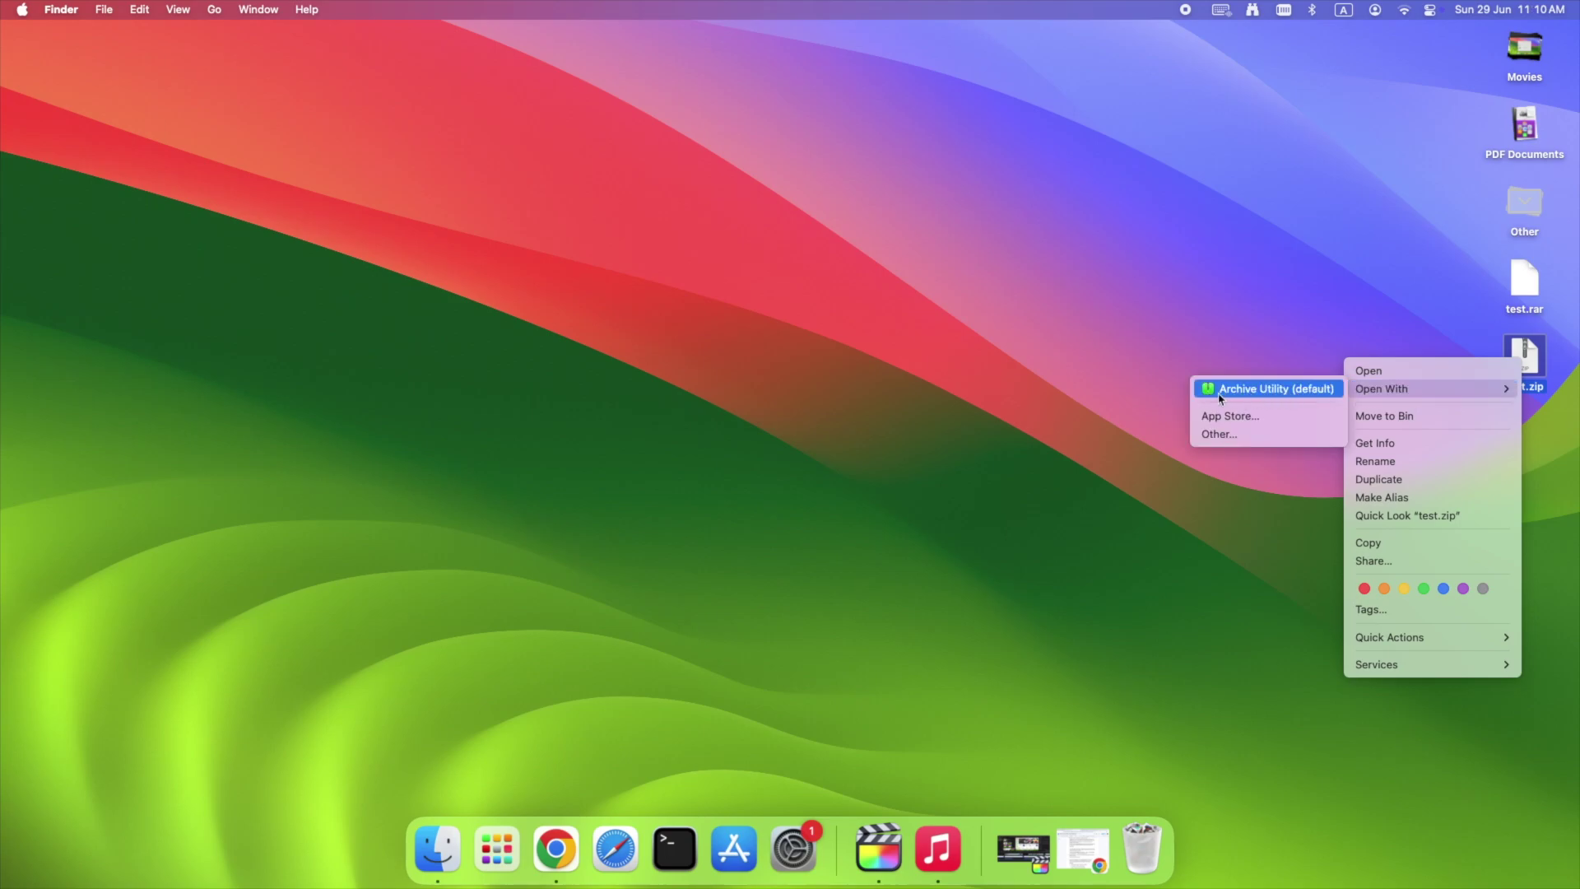
left_click(1327, 318)
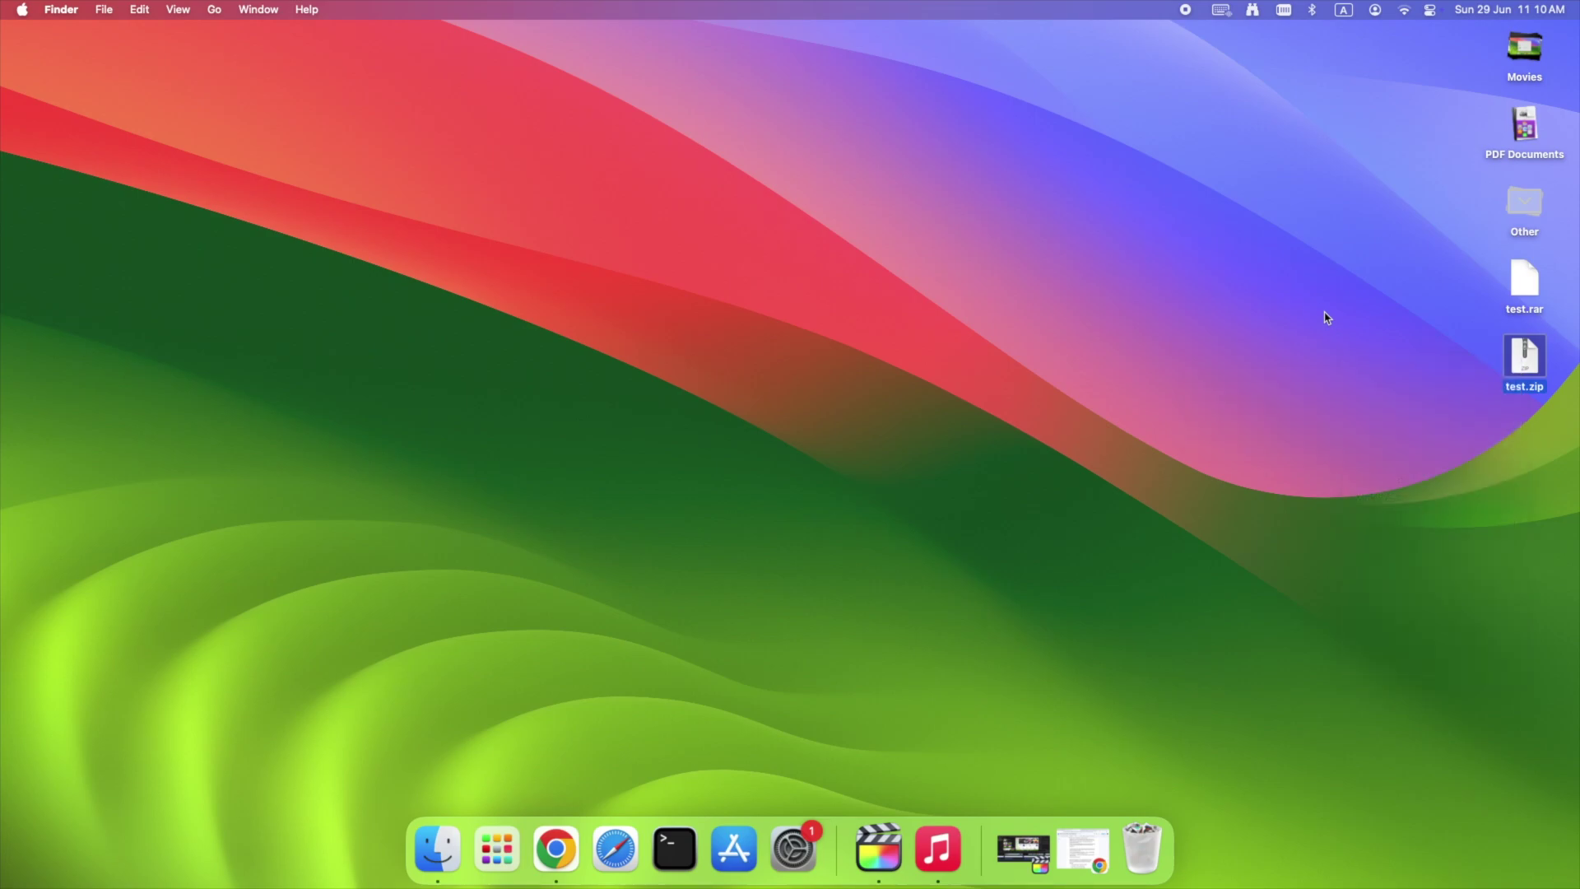
left_click(1519, 309)
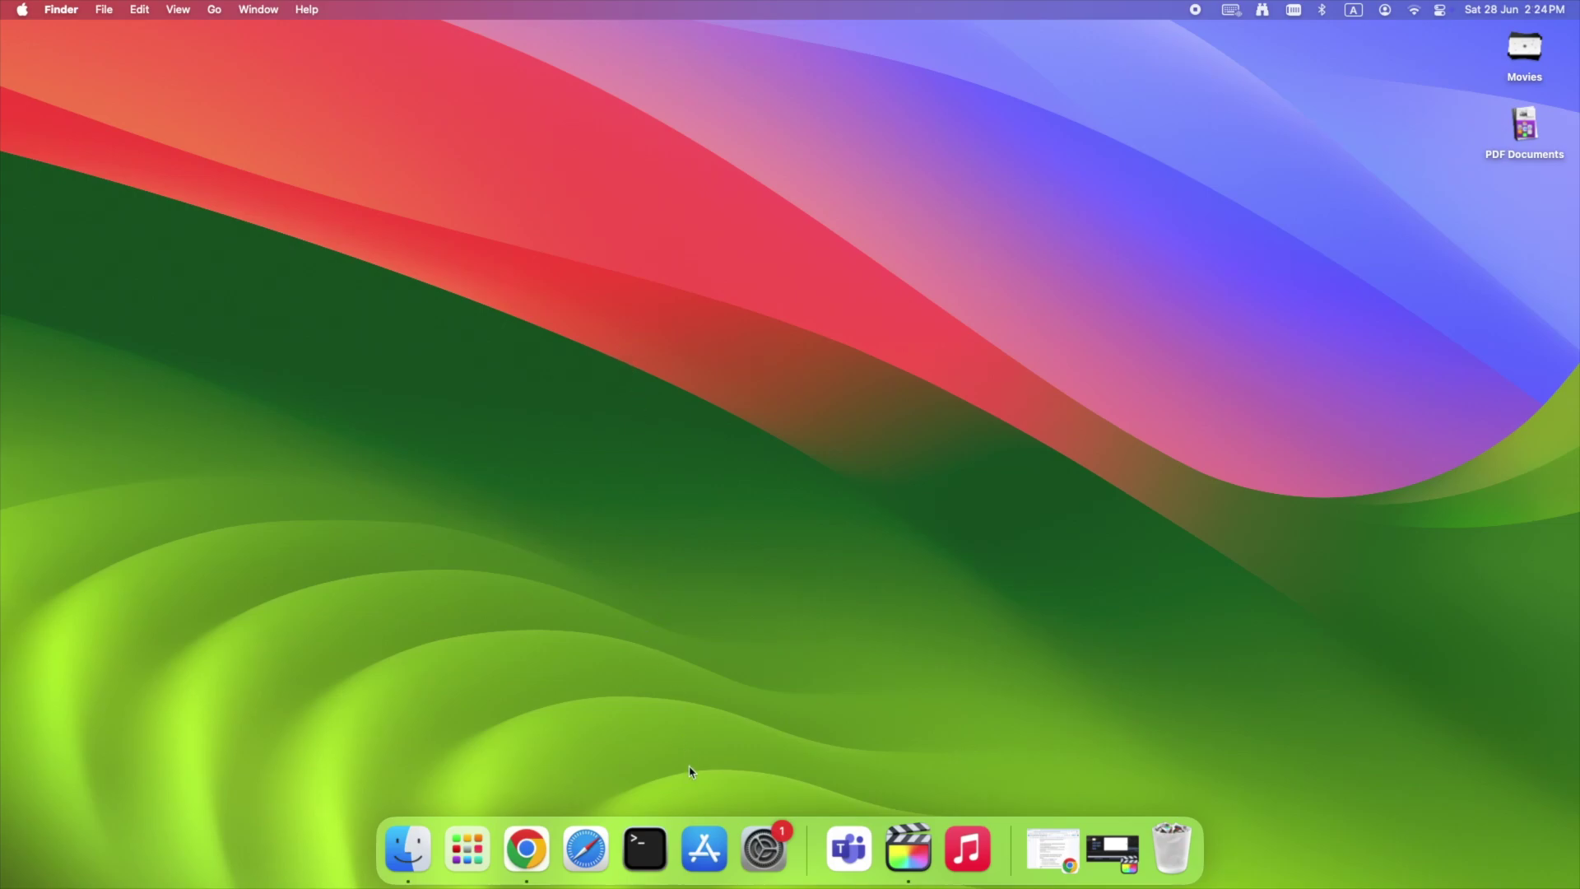
Search the App Store for 'the unarchiver'
left_click(705, 849)
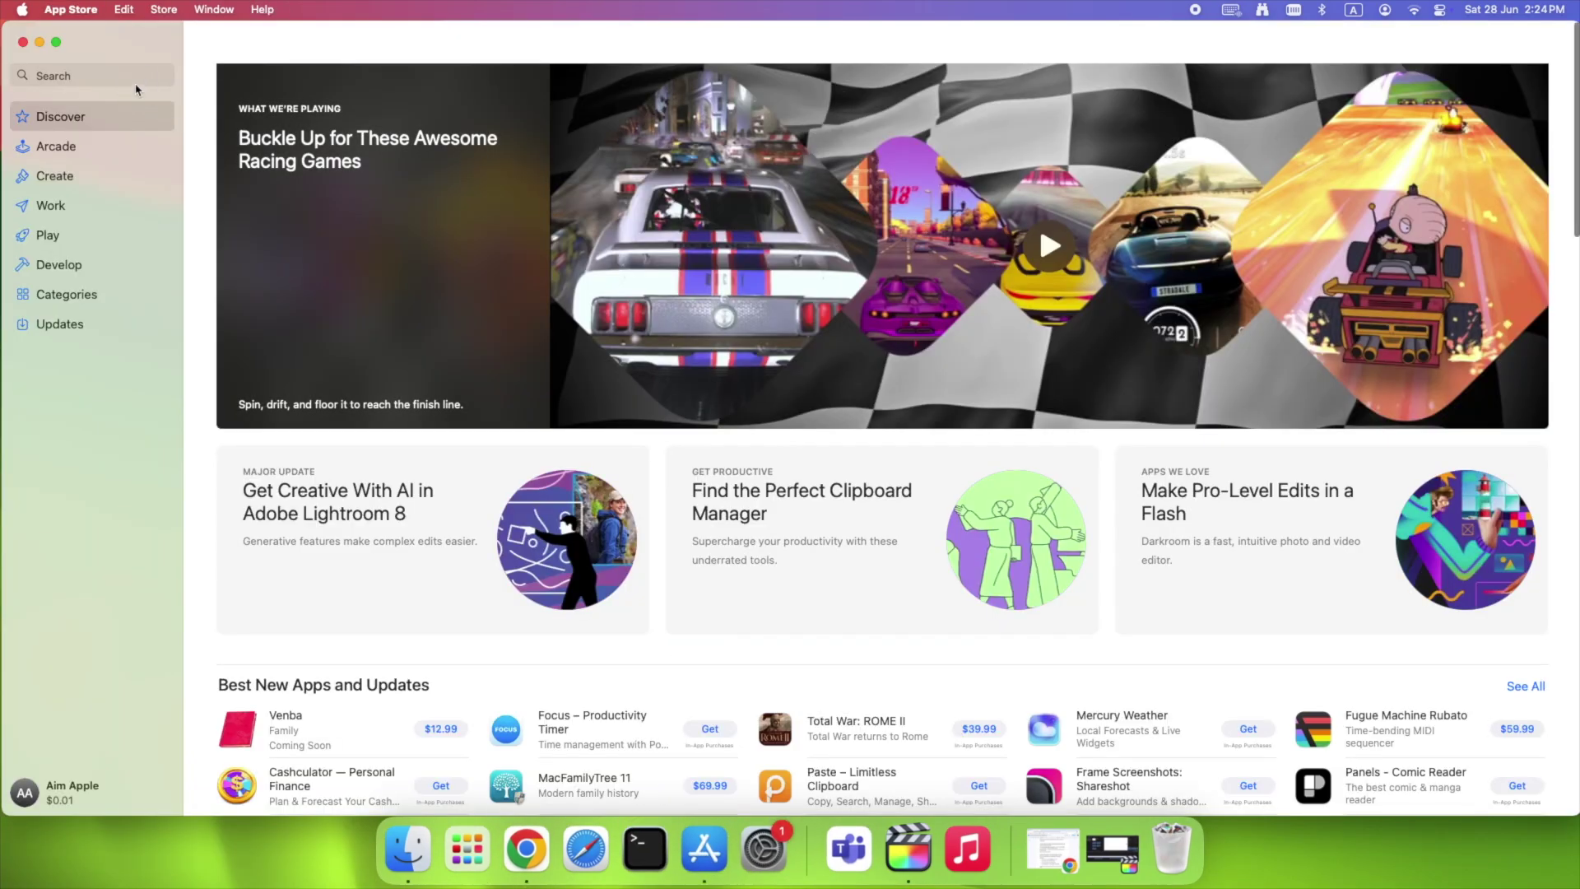
left_click(134, 79)
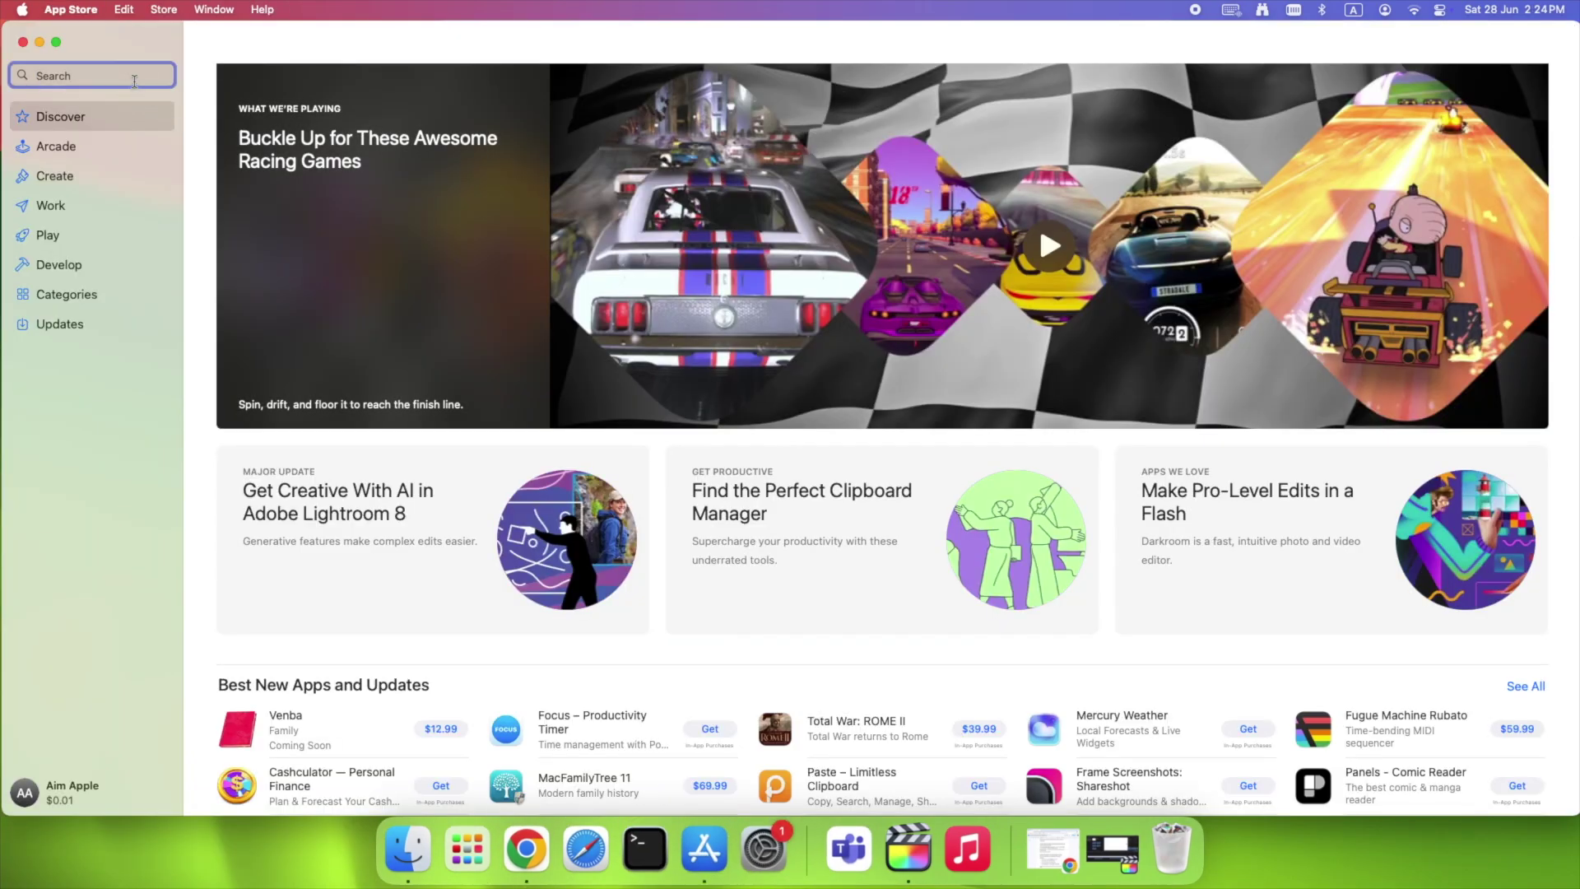
type("the unarchiver")
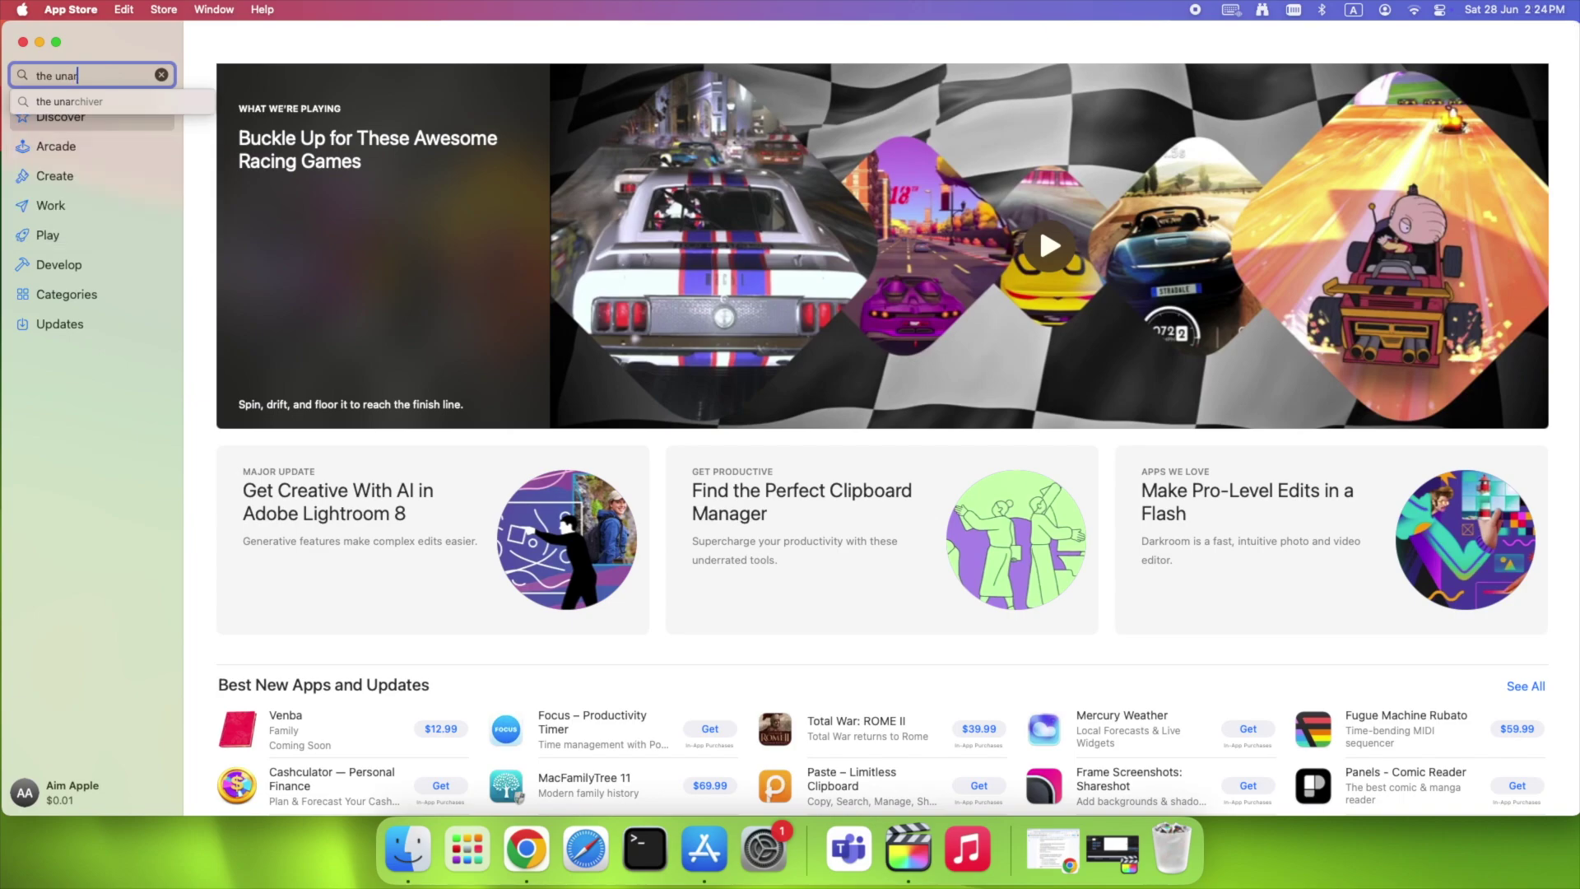
left_click(77, 98)
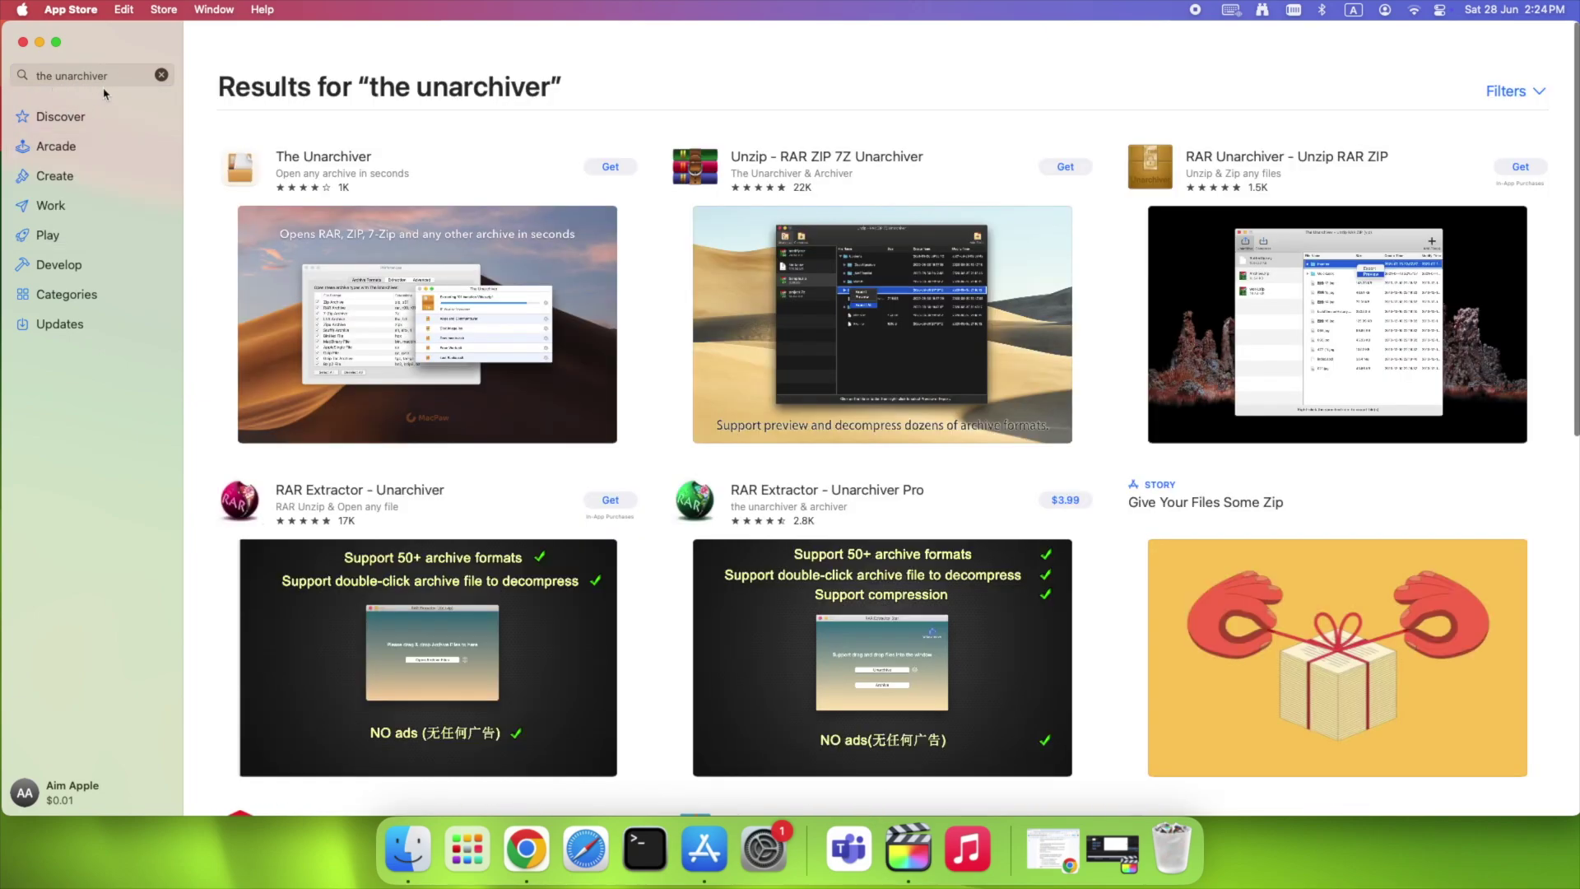
Install The Unarchiver from its store page and close the App Store
left_click(289, 169)
left_click(365, 152)
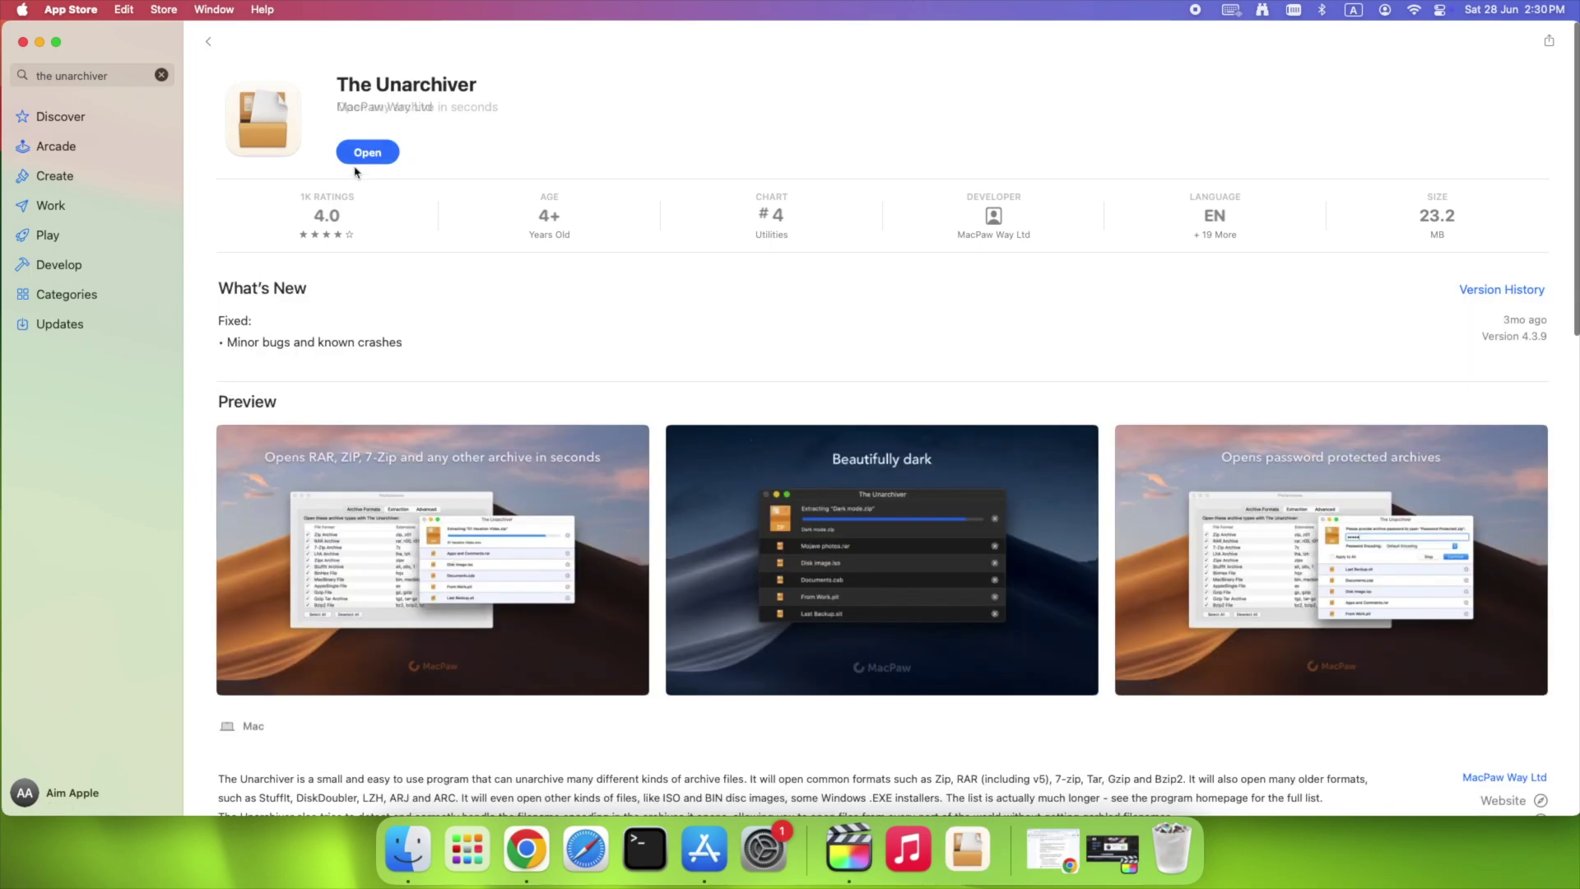
left_click(23, 42)
left_click(466, 848)
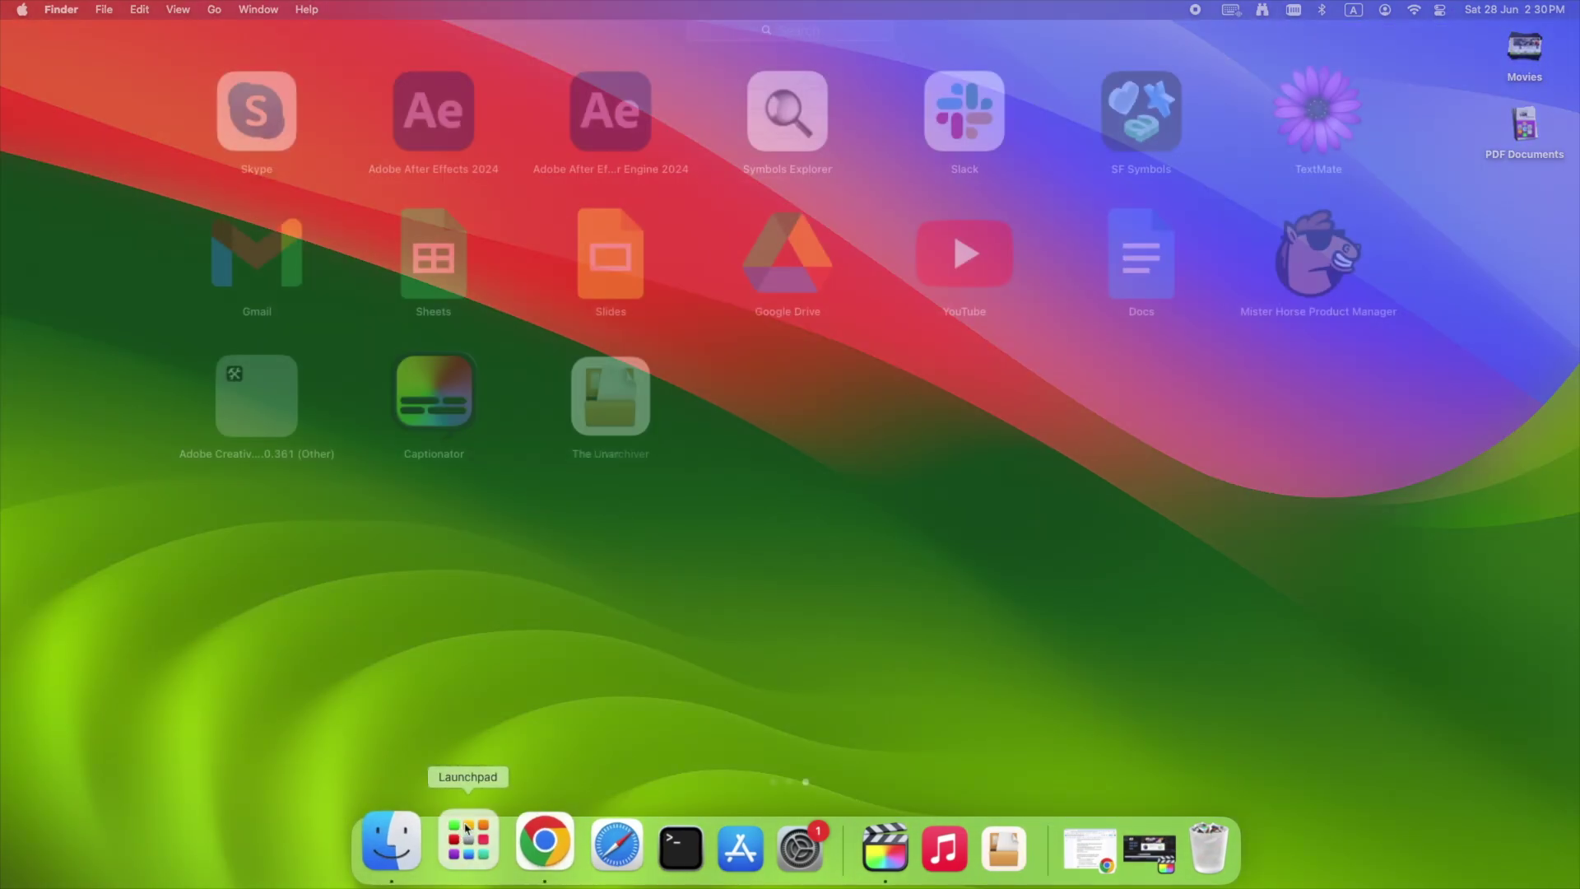
Launch The Unarchiver and review its Archive Formats settings, with RAR Archive enabled
left_click(598, 416)
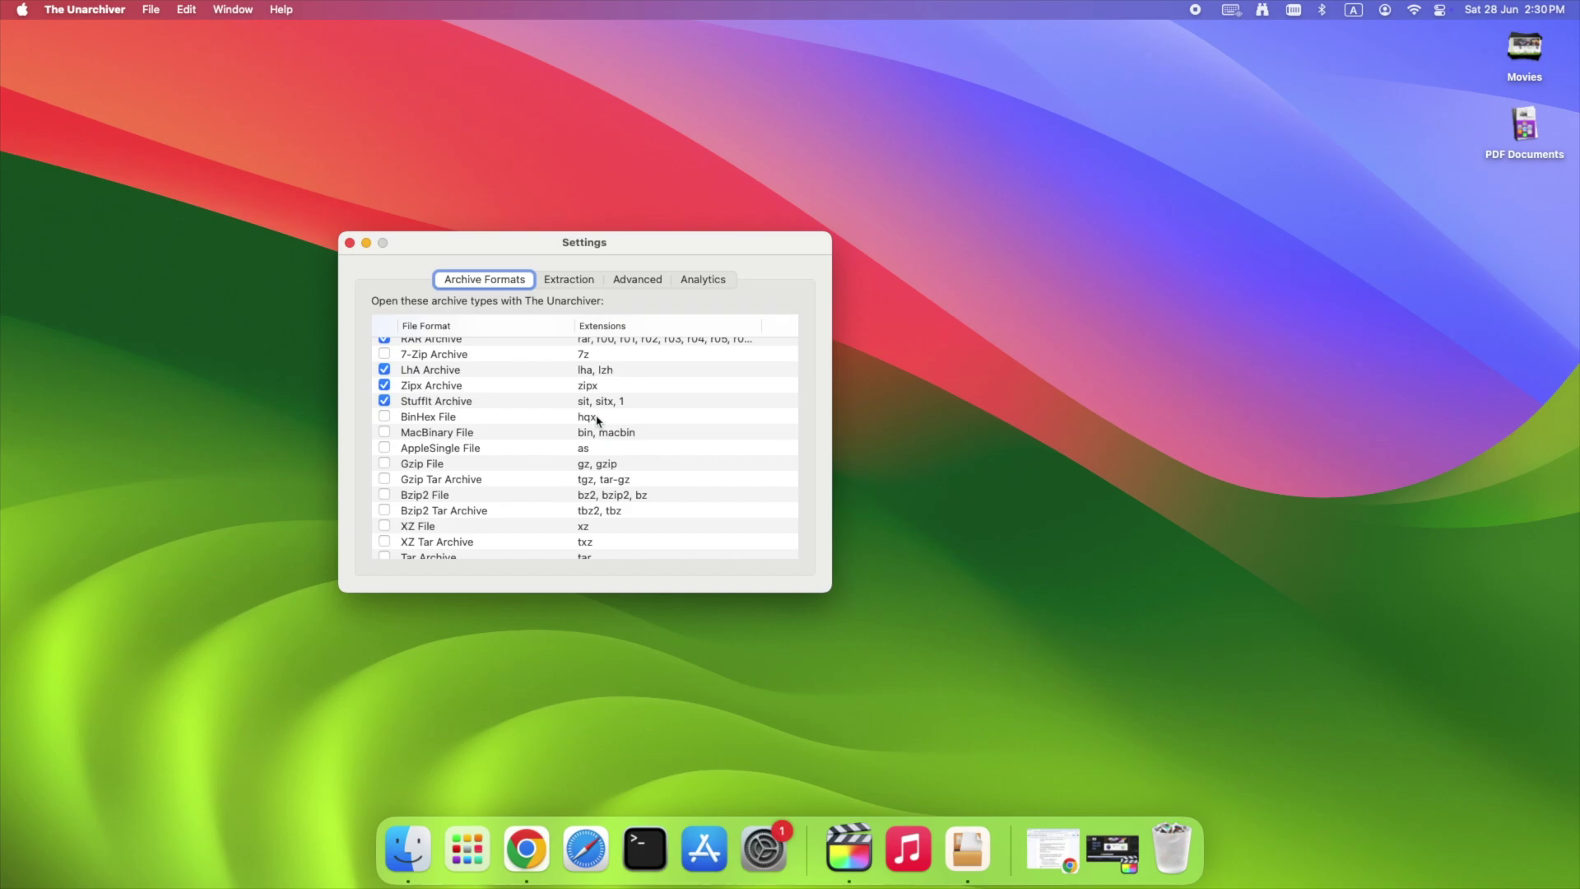
left_click_drag(572, 251, 684, 240)
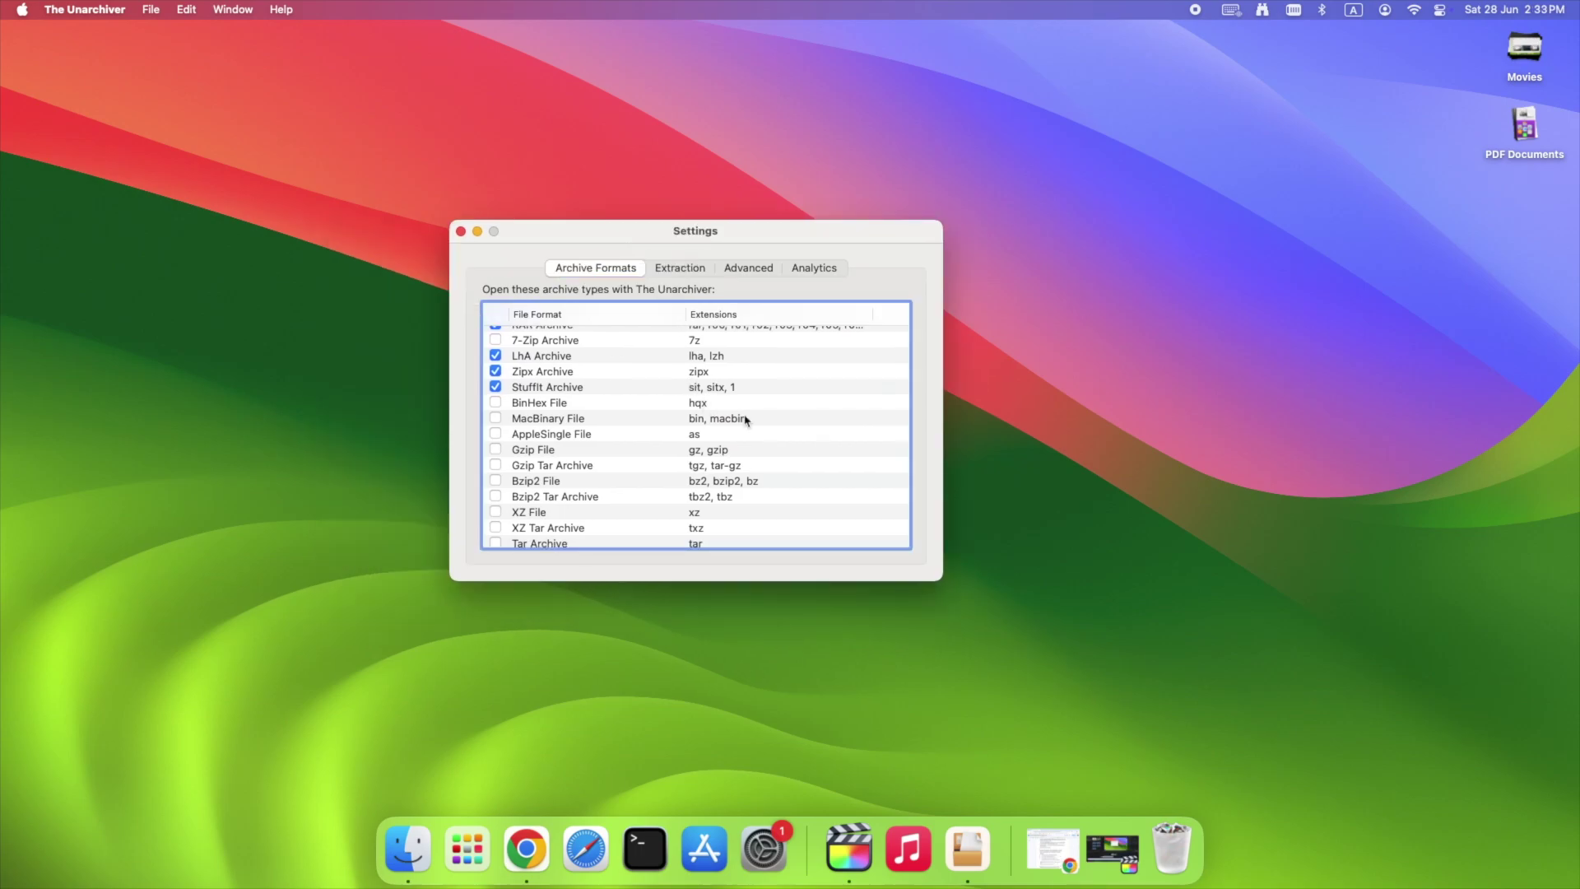
scroll(544, 383, "up", 2)
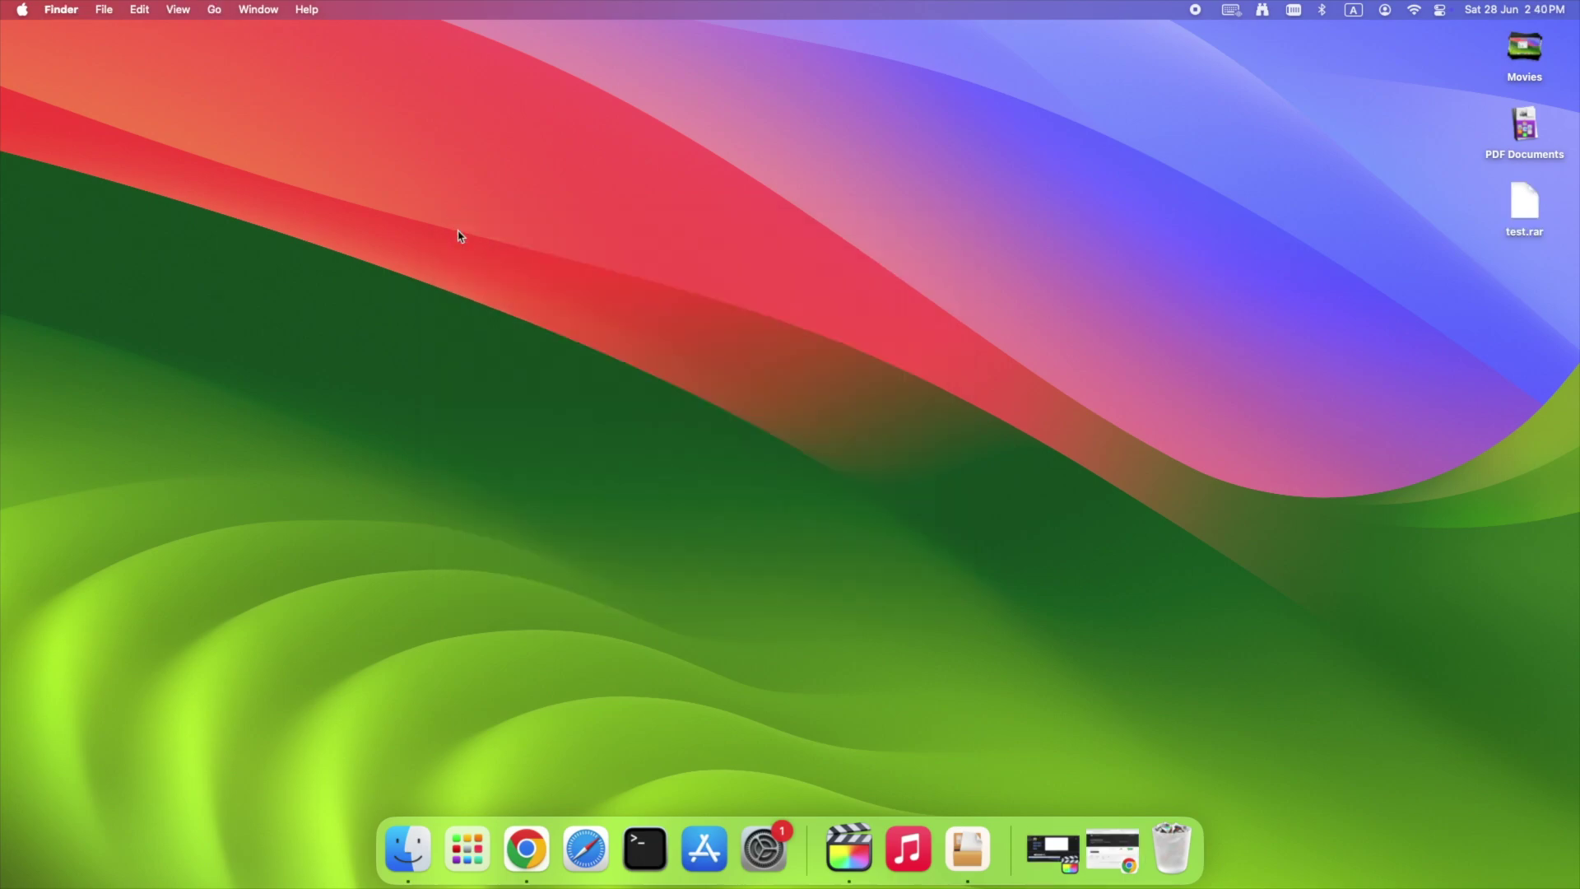
Open test.rar from the desktop with The Unarchiver for extraction
left_click(635, 254)
right_click(1524, 202)
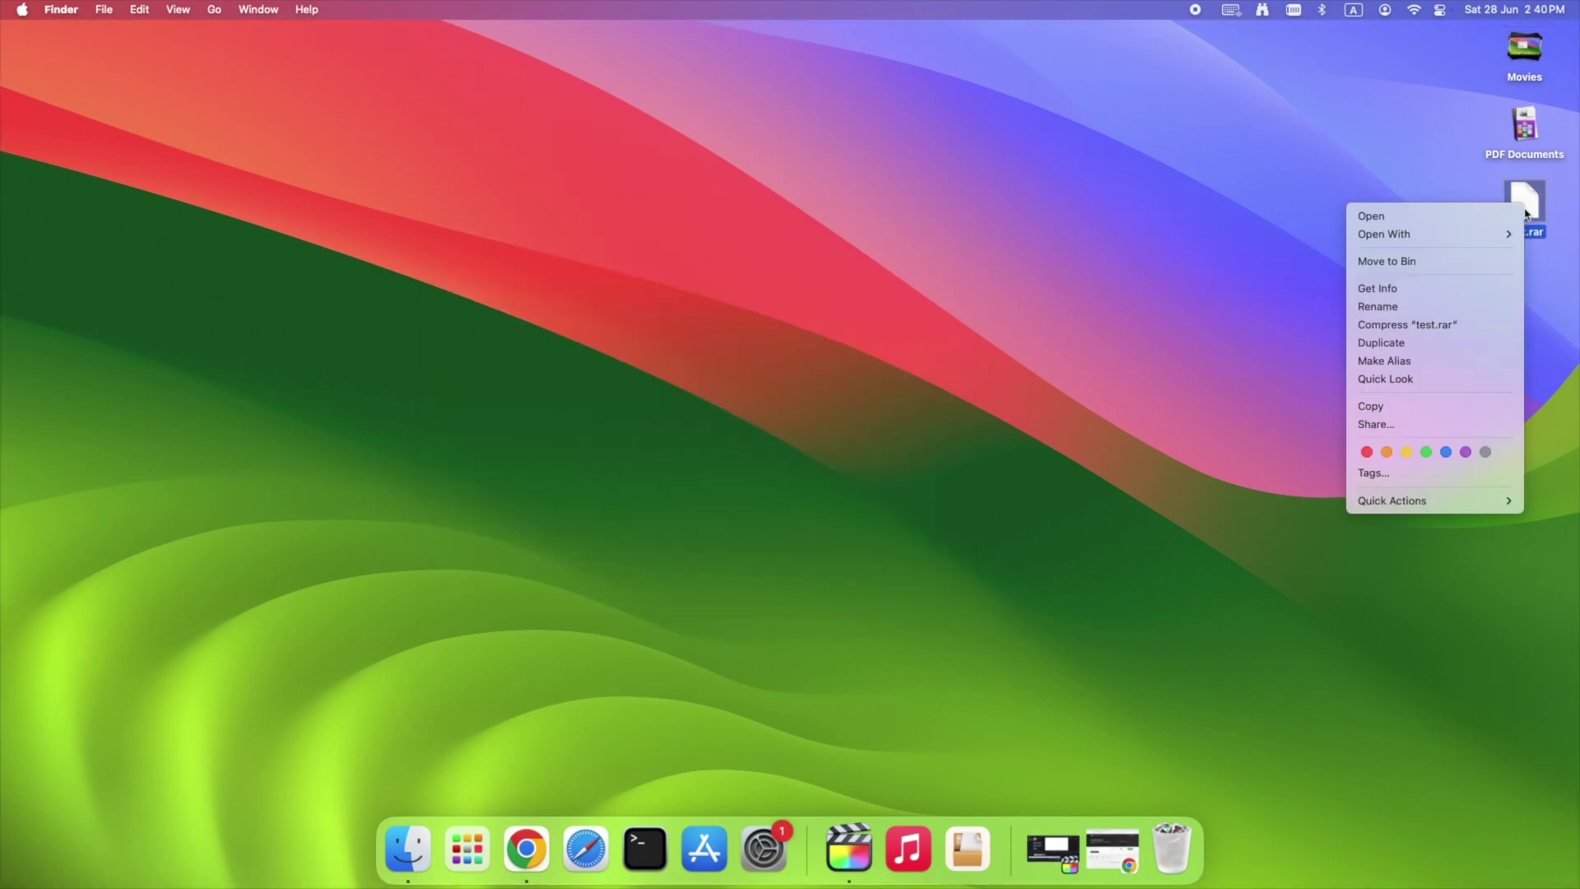
mouse_move(1497, 234)
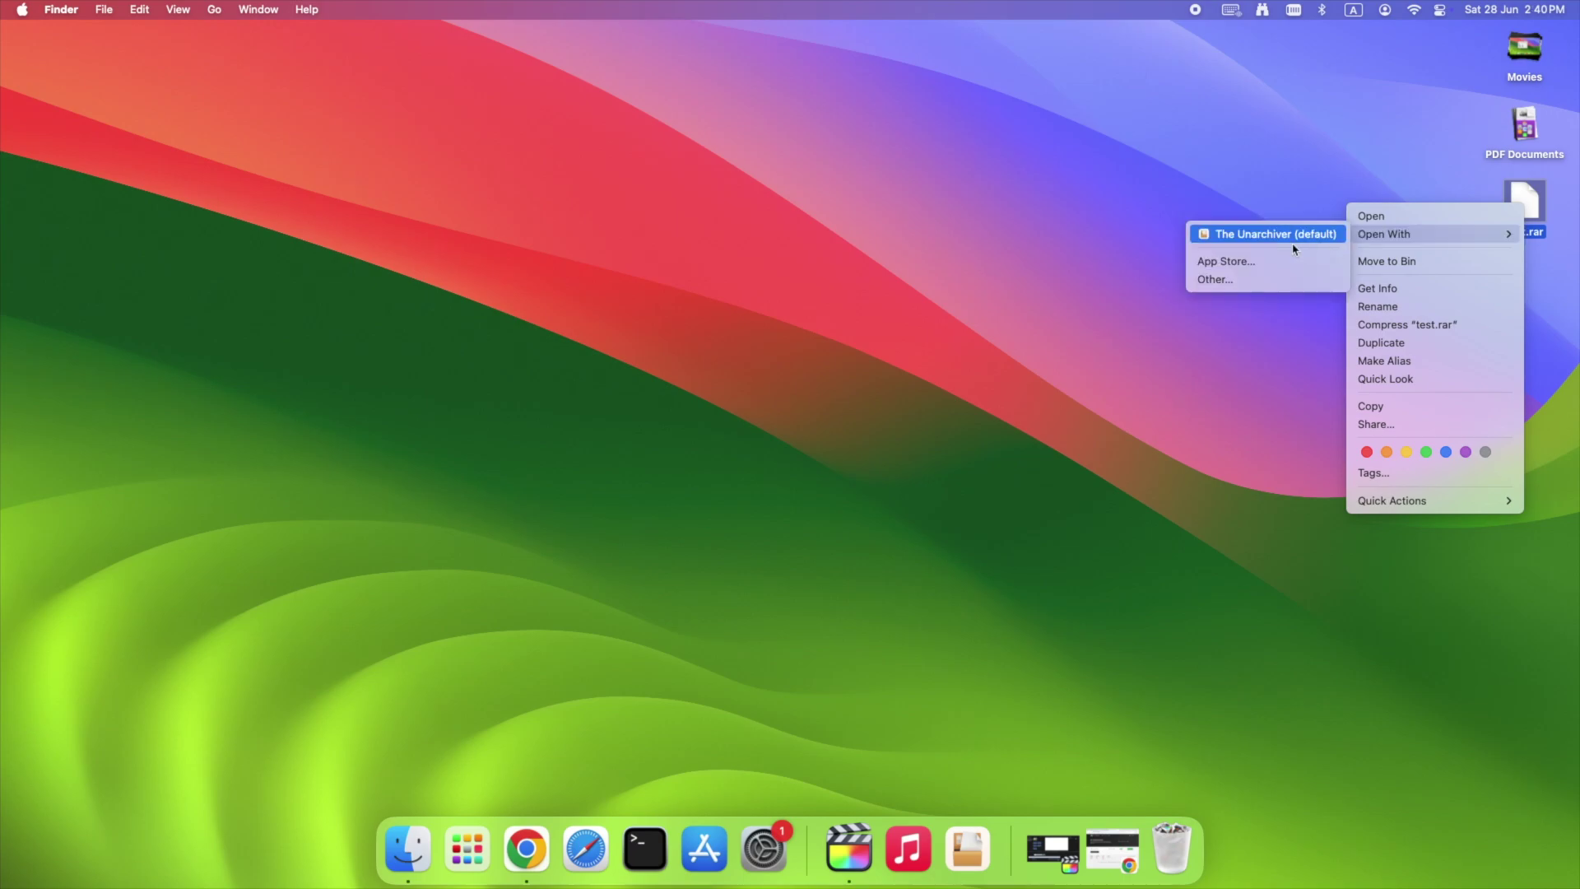
left_click(1268, 244)
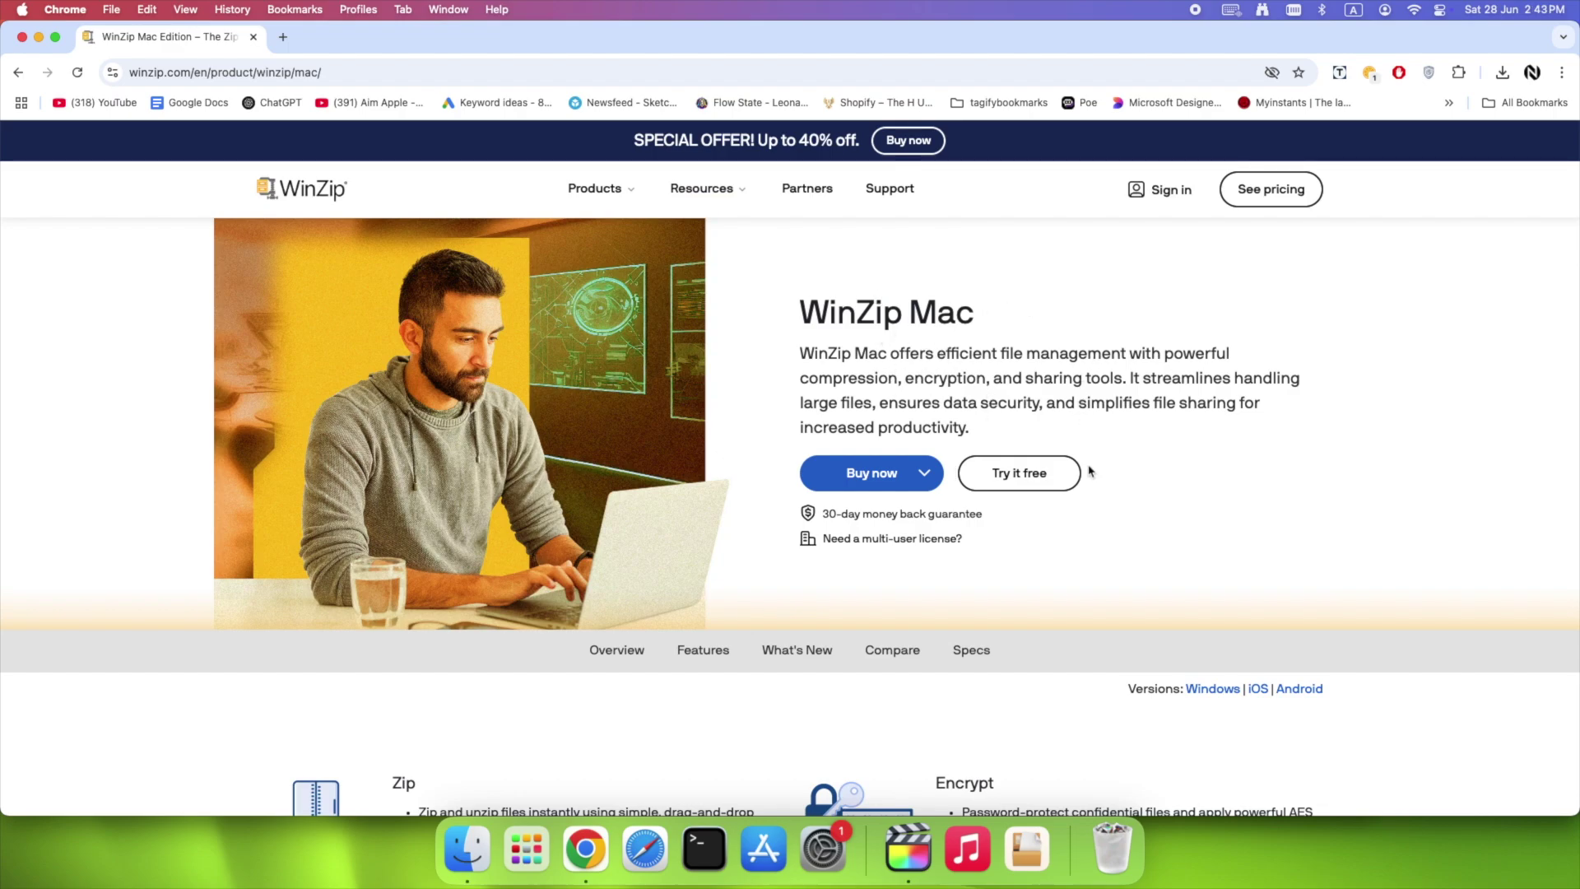
Download the free WinZip Mac trial and show the .dmg in the Downloads folder
left_click(997, 491)
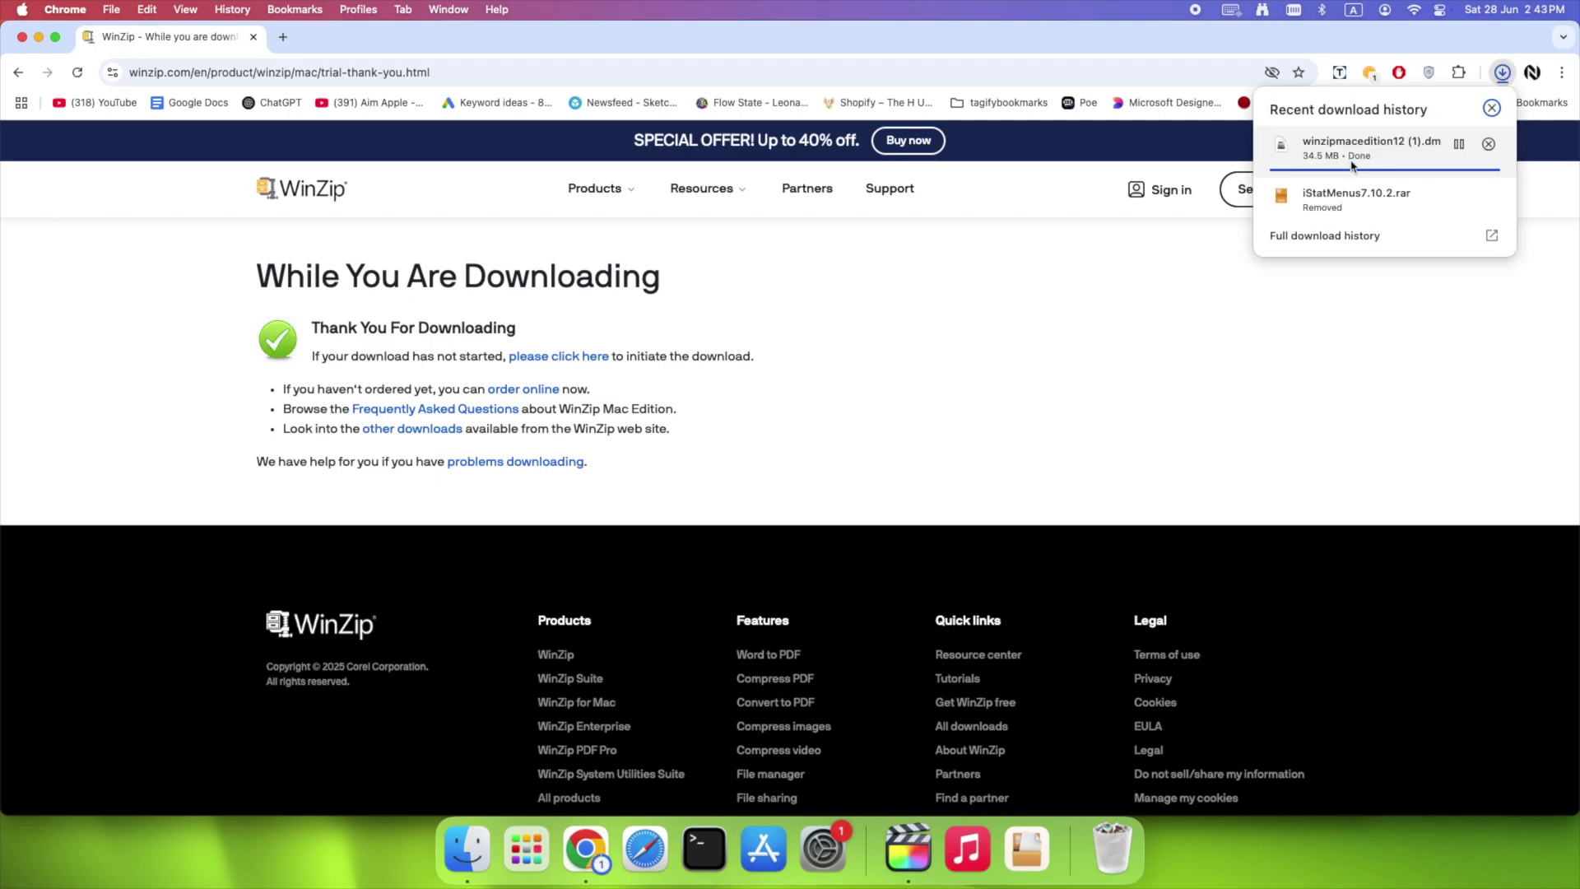
left_click(1459, 144)
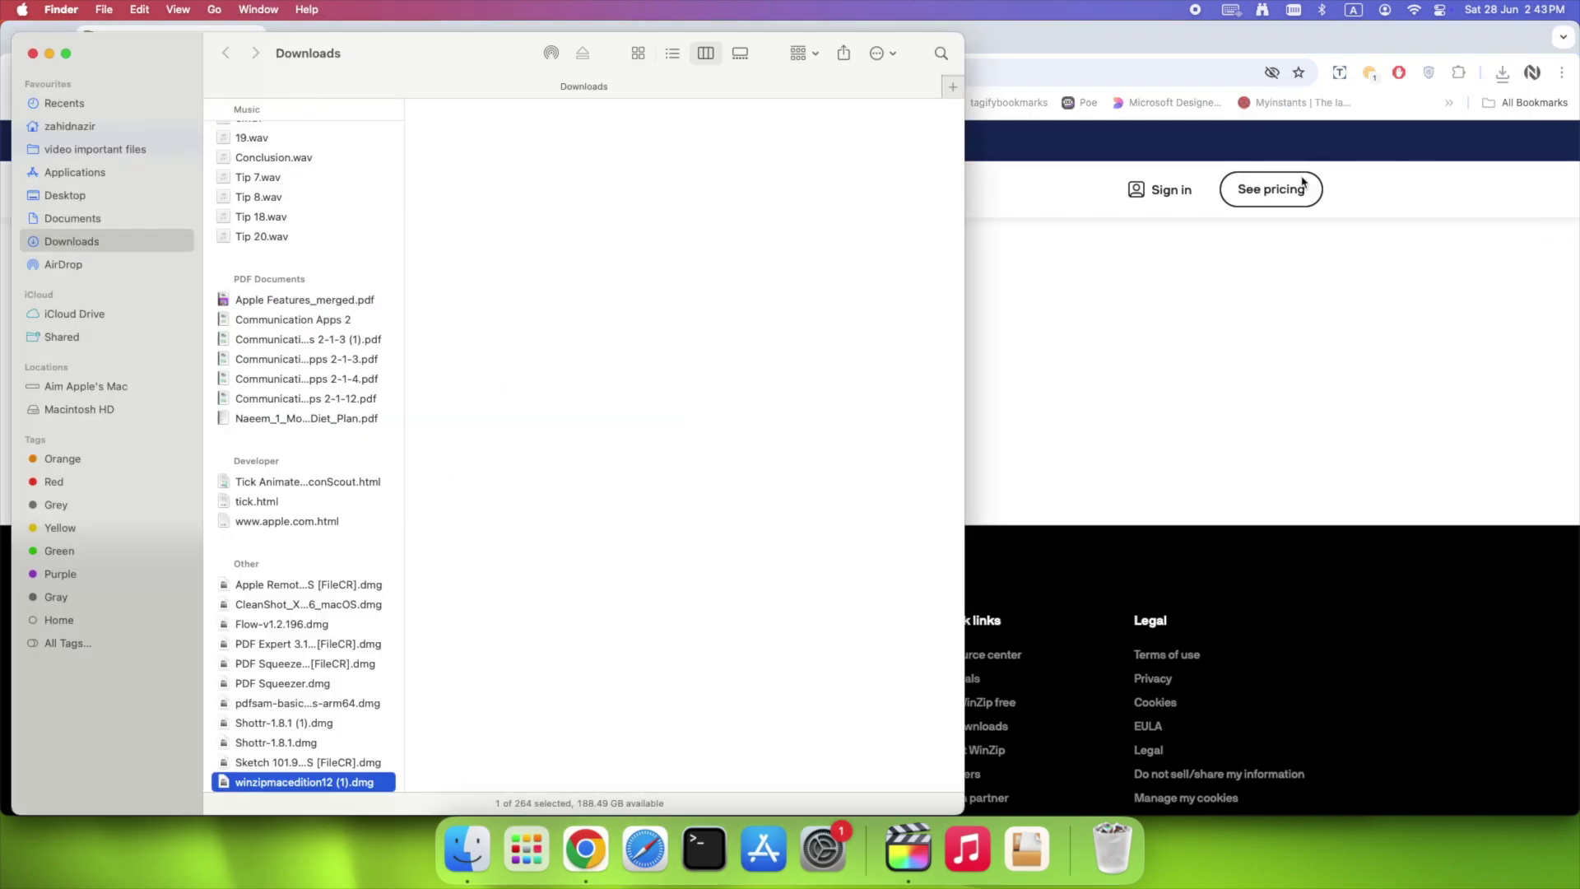
Install WinZip from its disk image into Applications and launch it
scroll(316, 576, "down", 3)
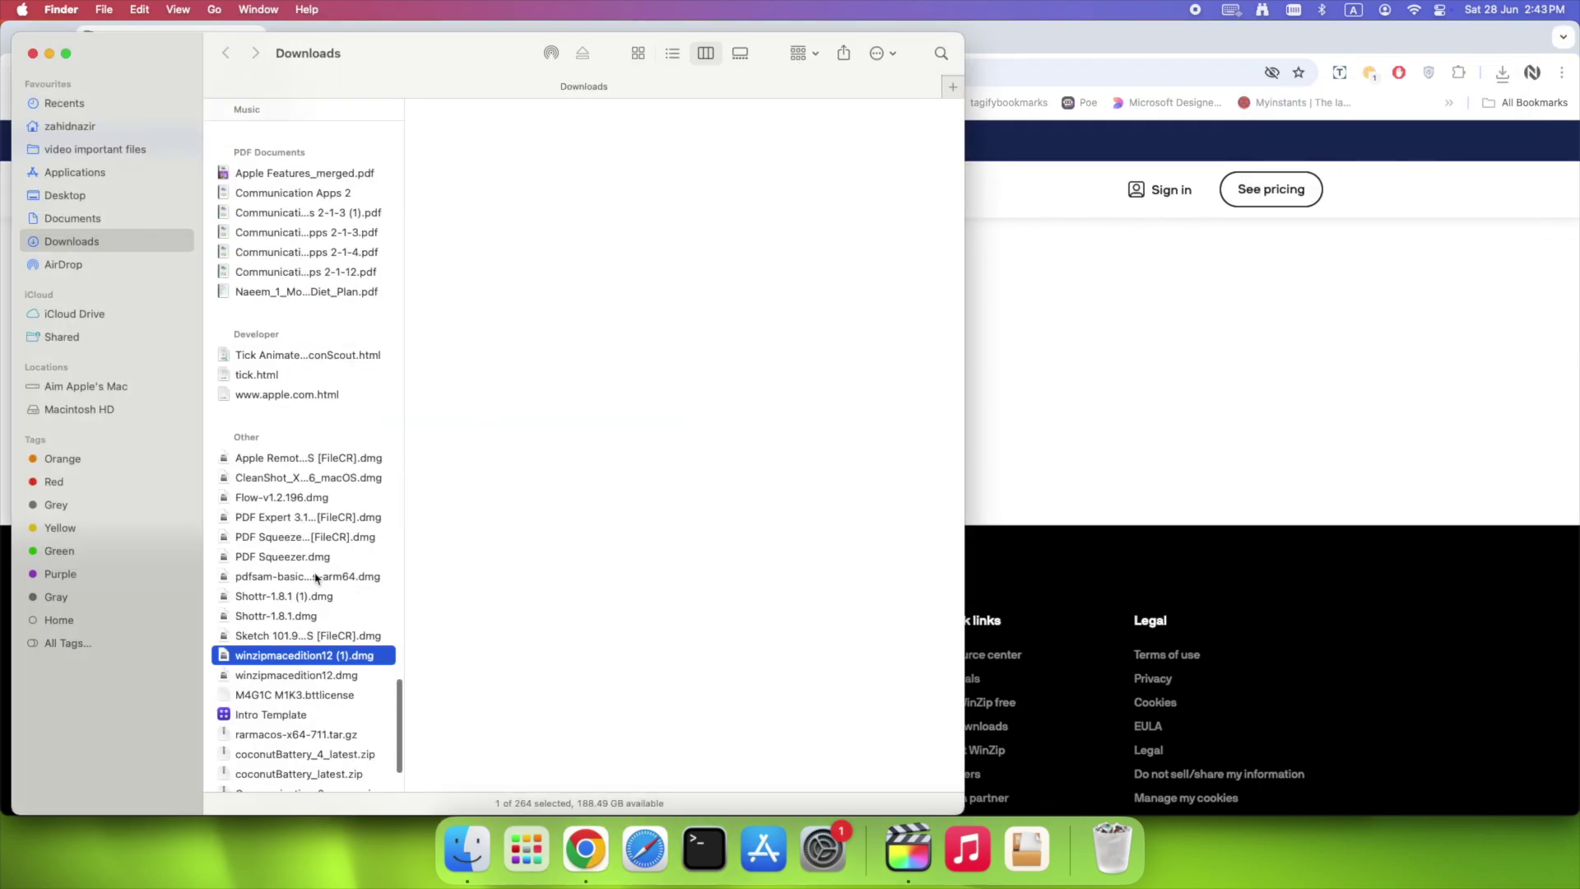
double_click(275, 656)
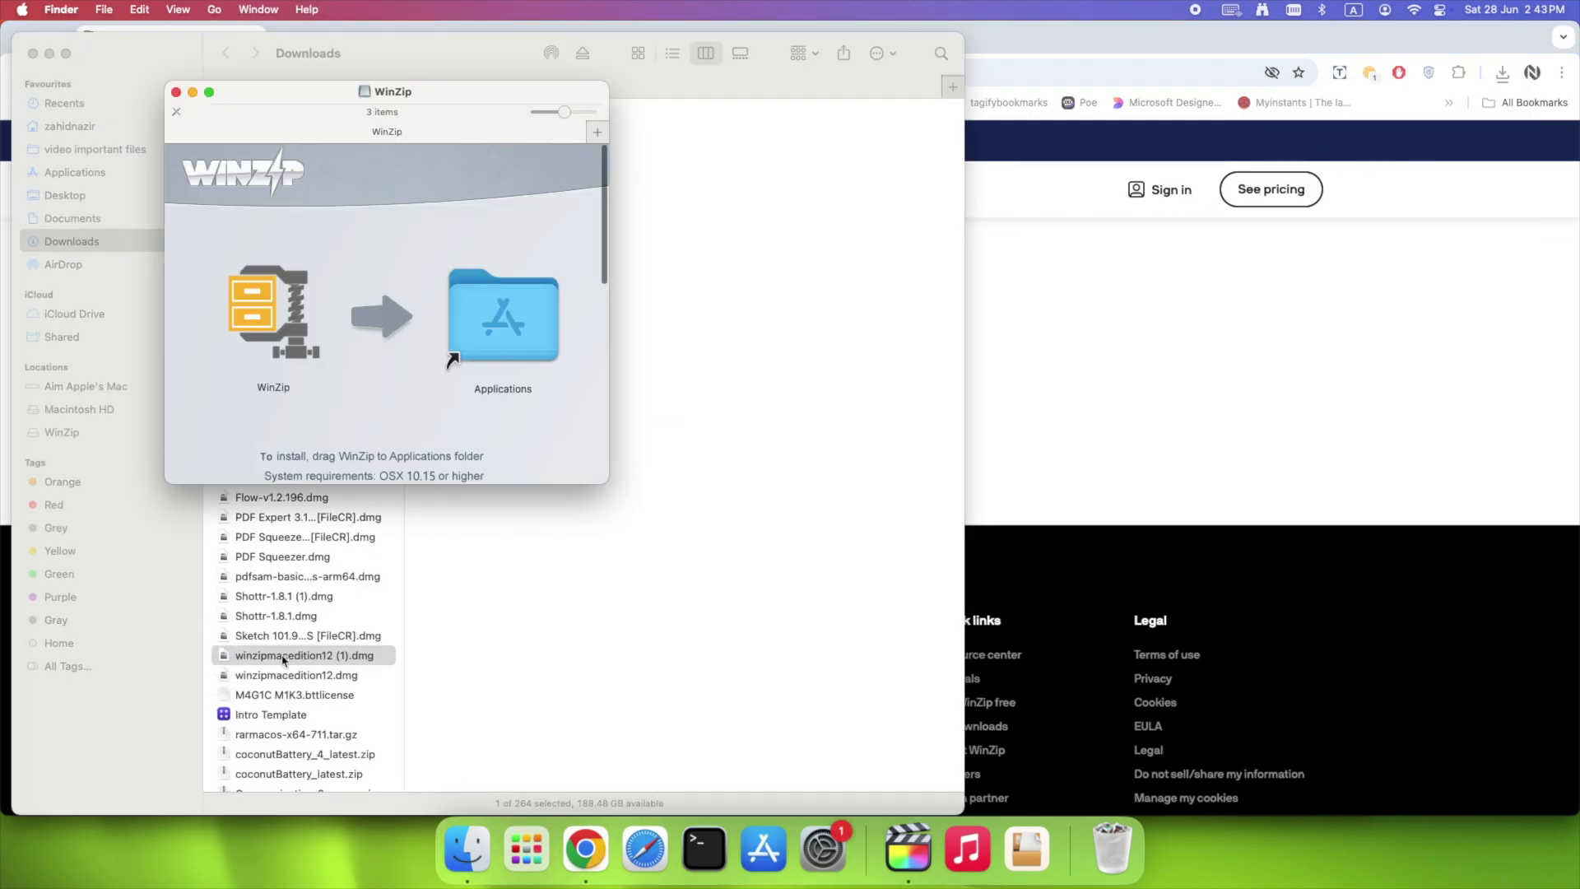
left_click_drag(257, 321, 489, 334)
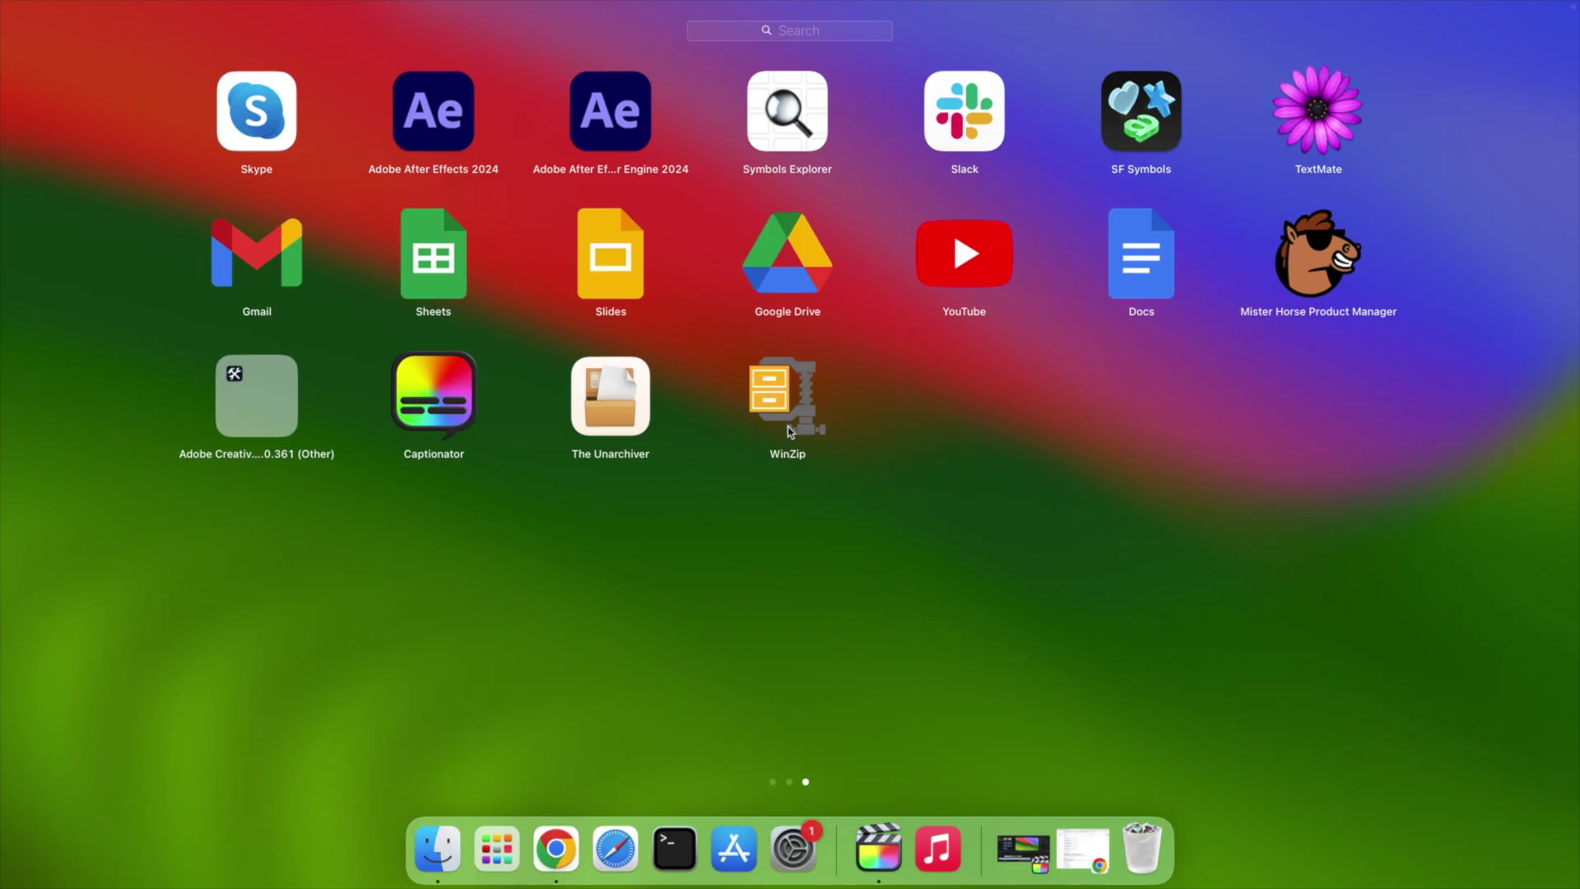
left_click(788, 426)
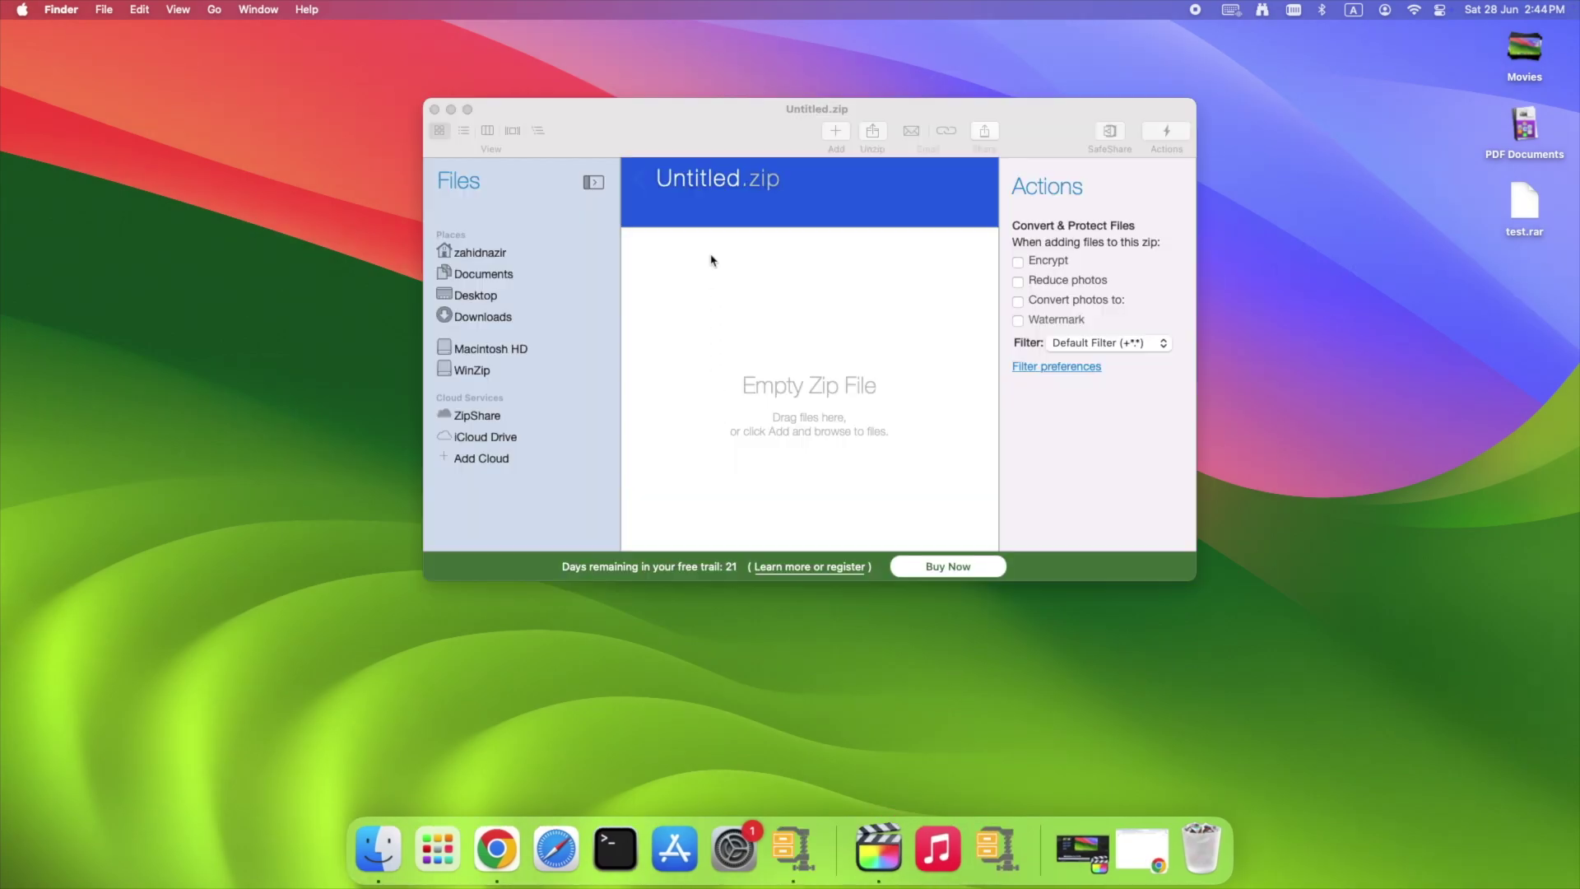
Load test.rar into WinZip, browse __MACOSX, allow Downloads access, and return to the archive's top level
left_click_drag(1525, 204, 856, 391)
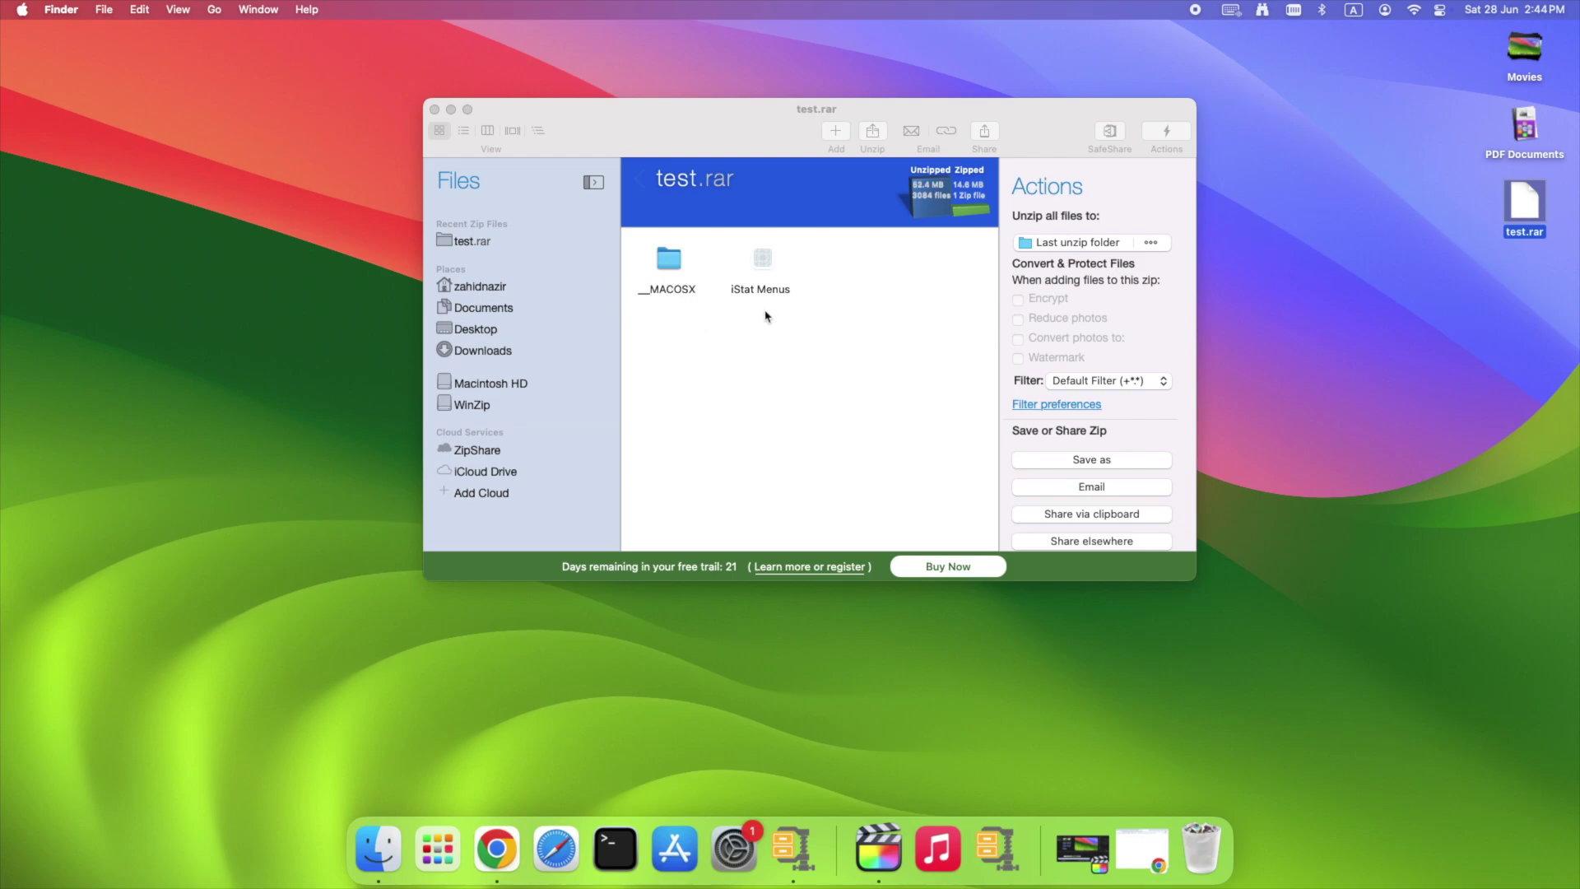
double_click(665, 279)
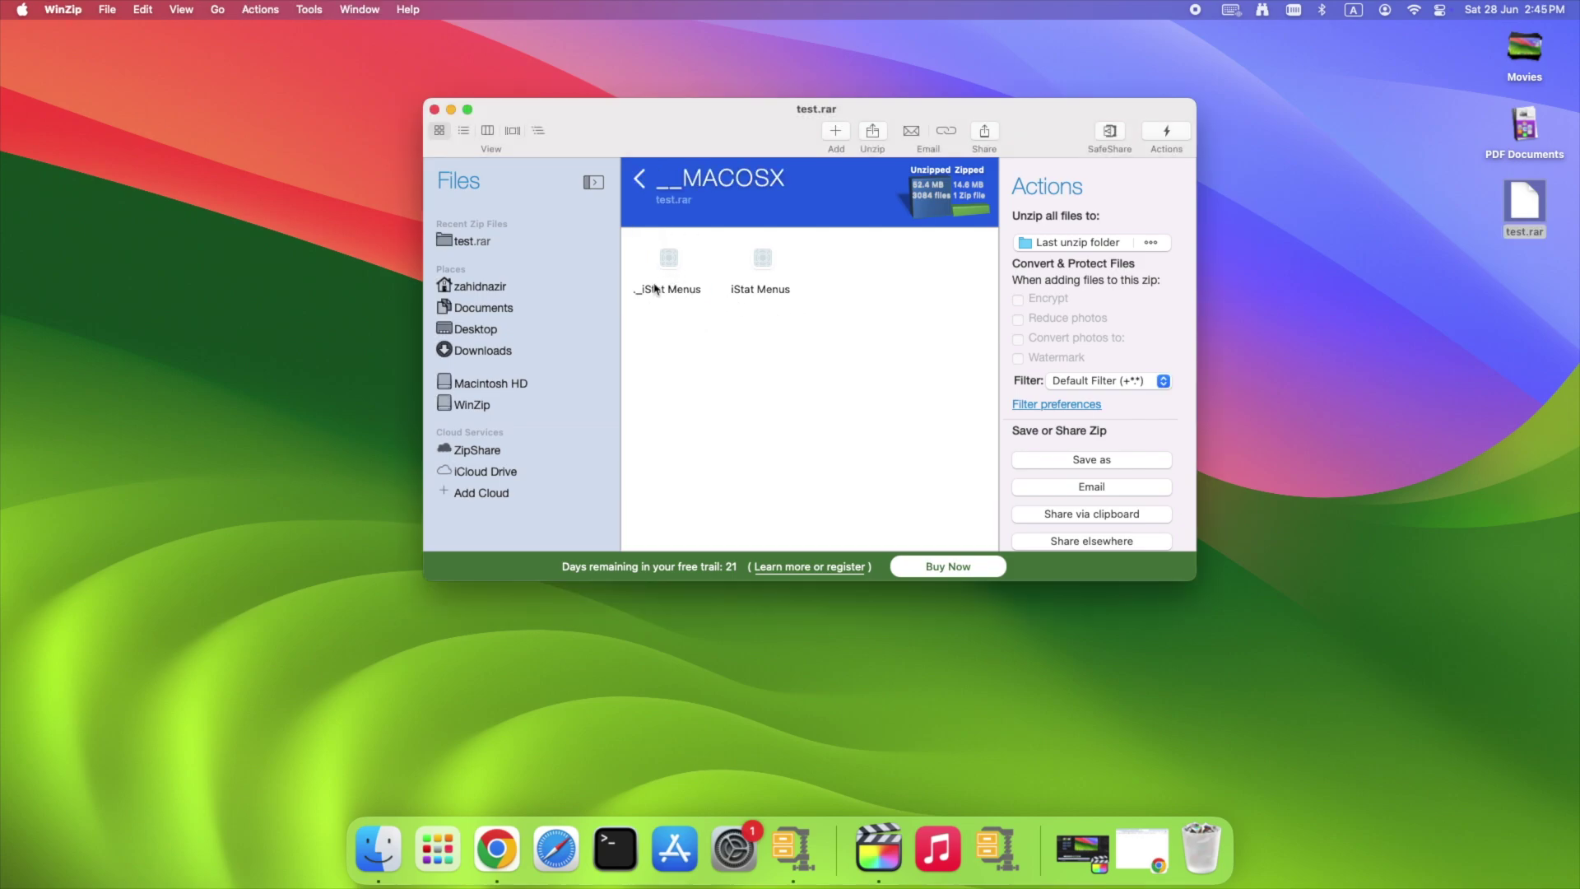
left_click(509, 351)
left_click(846, 296)
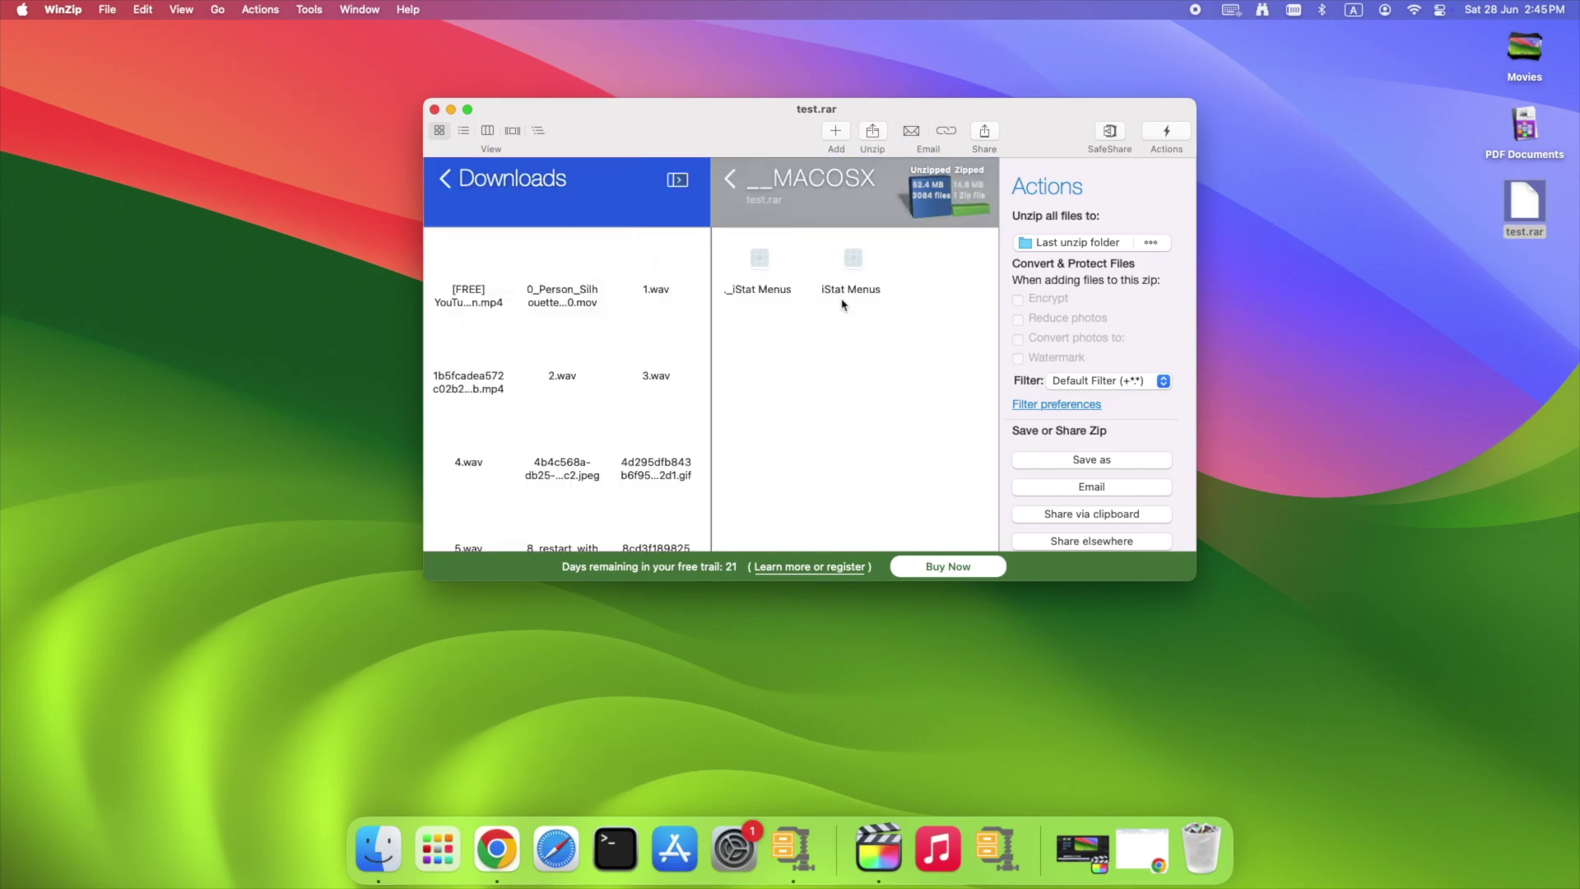
left_click(448, 183)
left_click(643, 179)
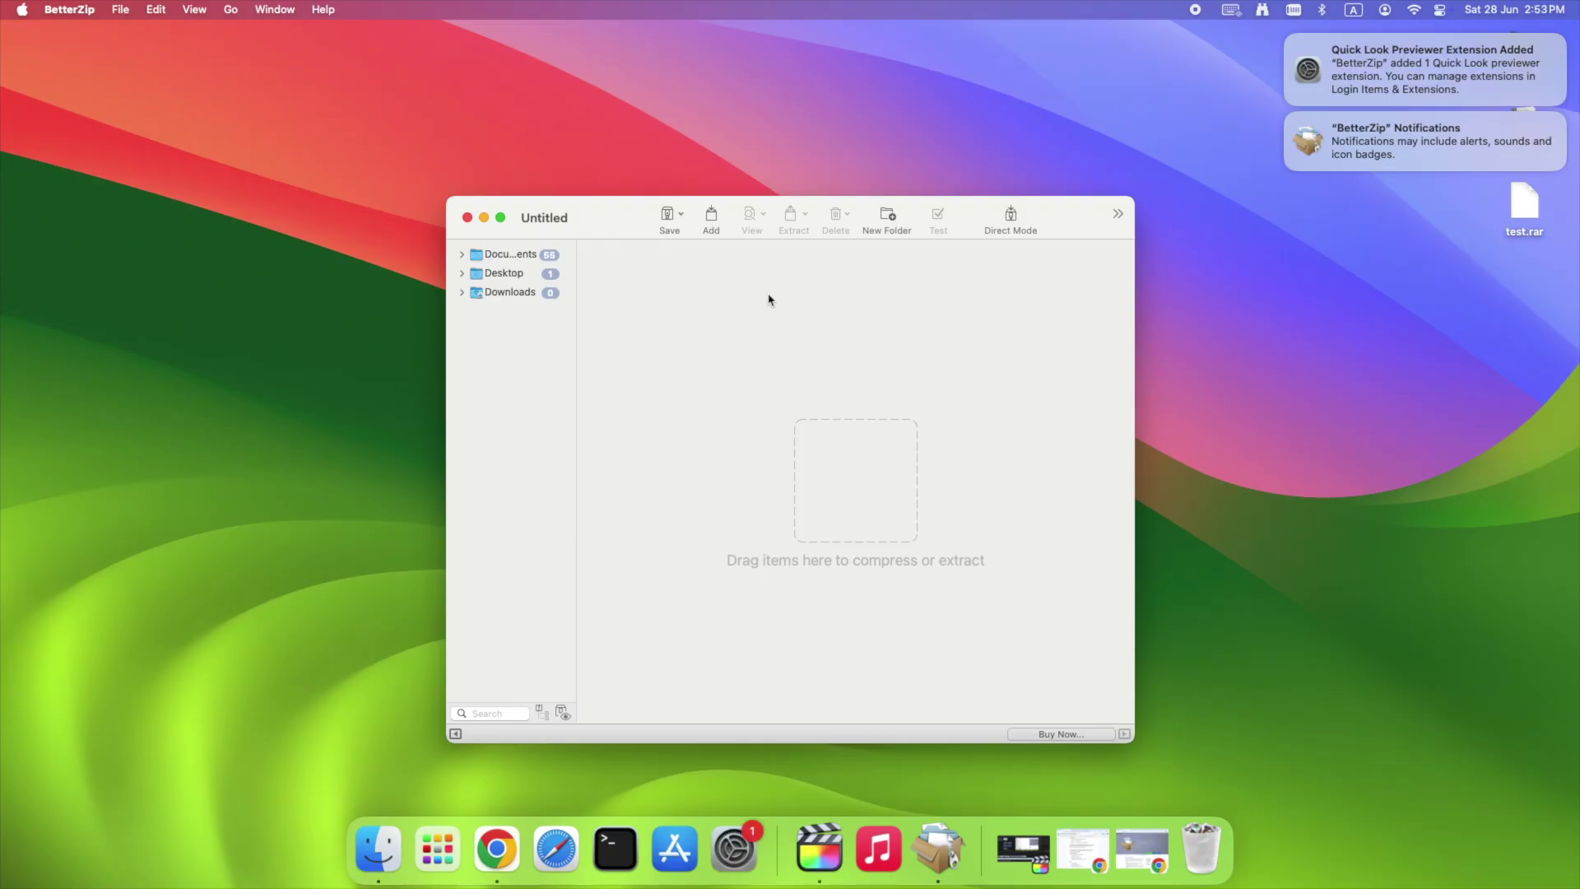
Open test.rar from BetterZip's Desktop sidebar and extract iStat Menus.app (55.0 MB)
left_click(494, 262)
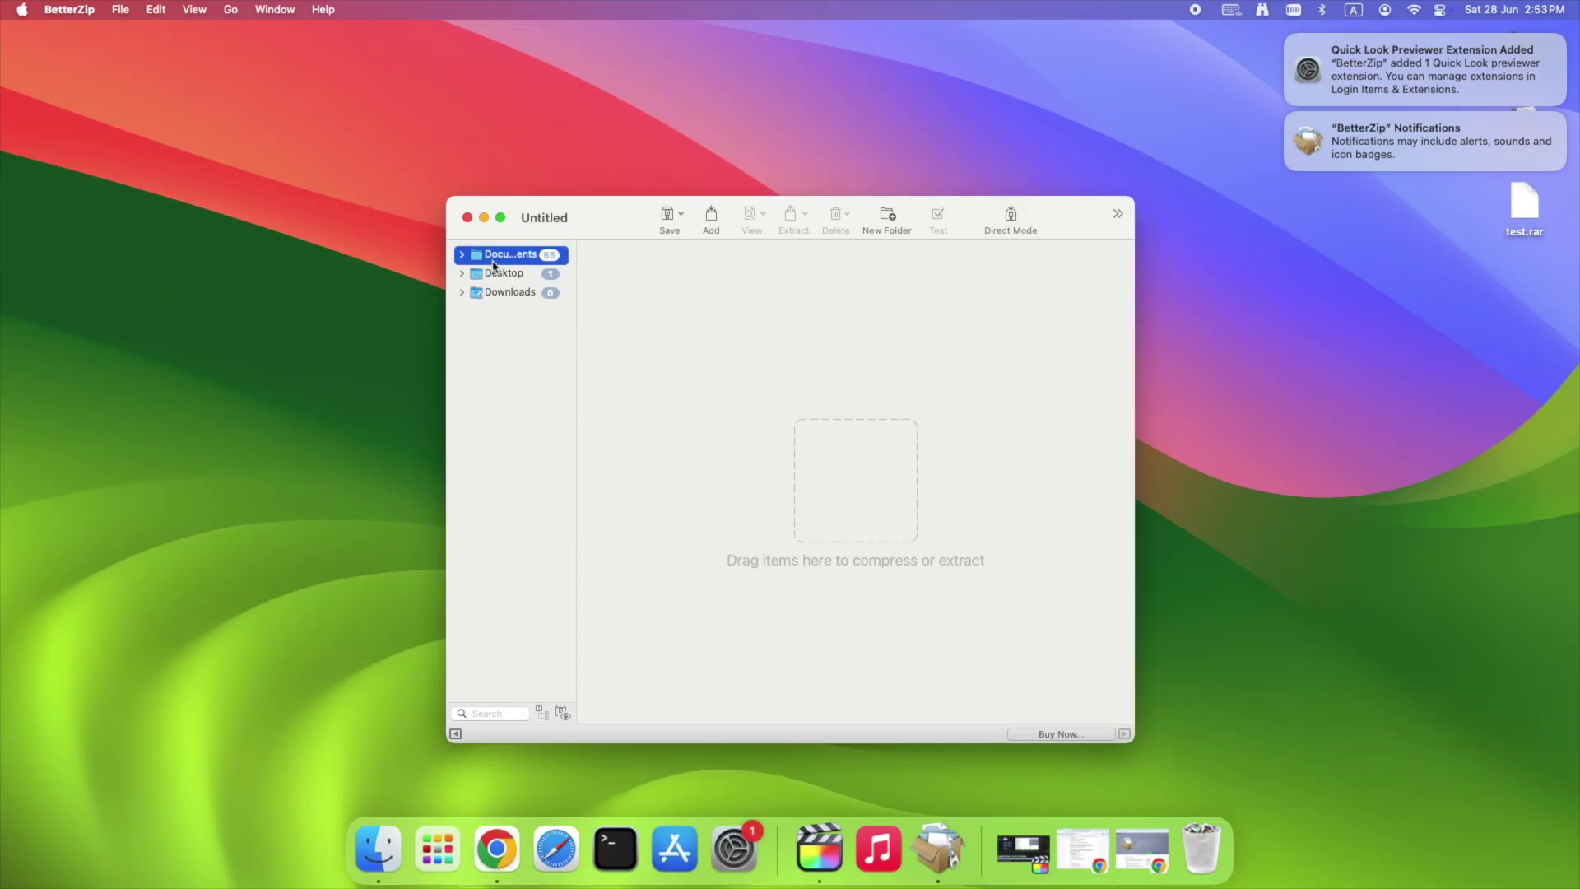
left_click(501, 277)
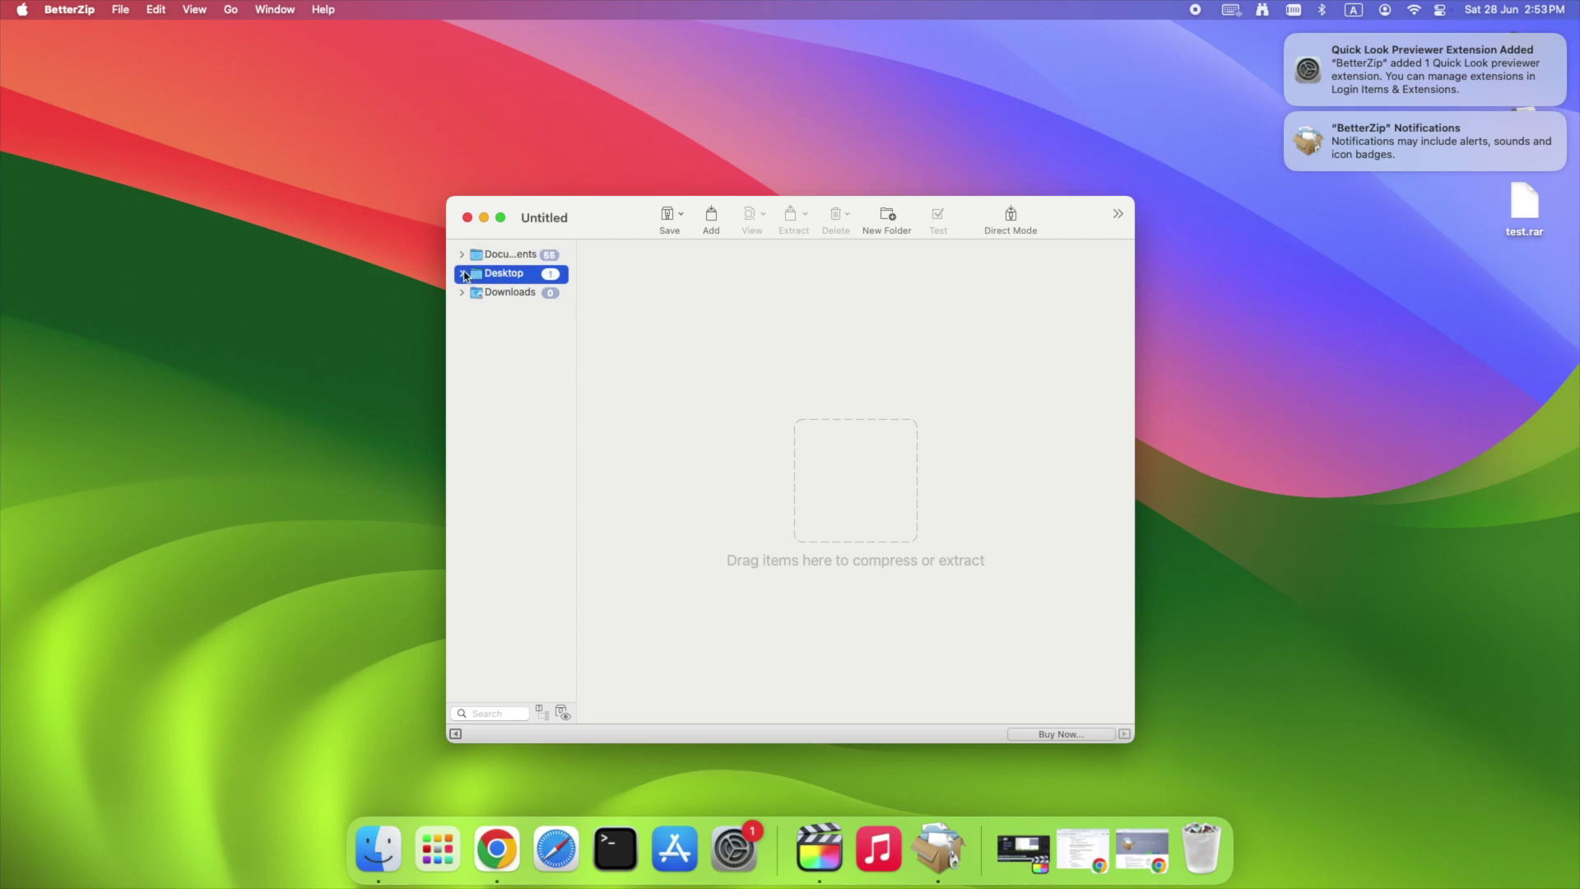
left_click(463, 274)
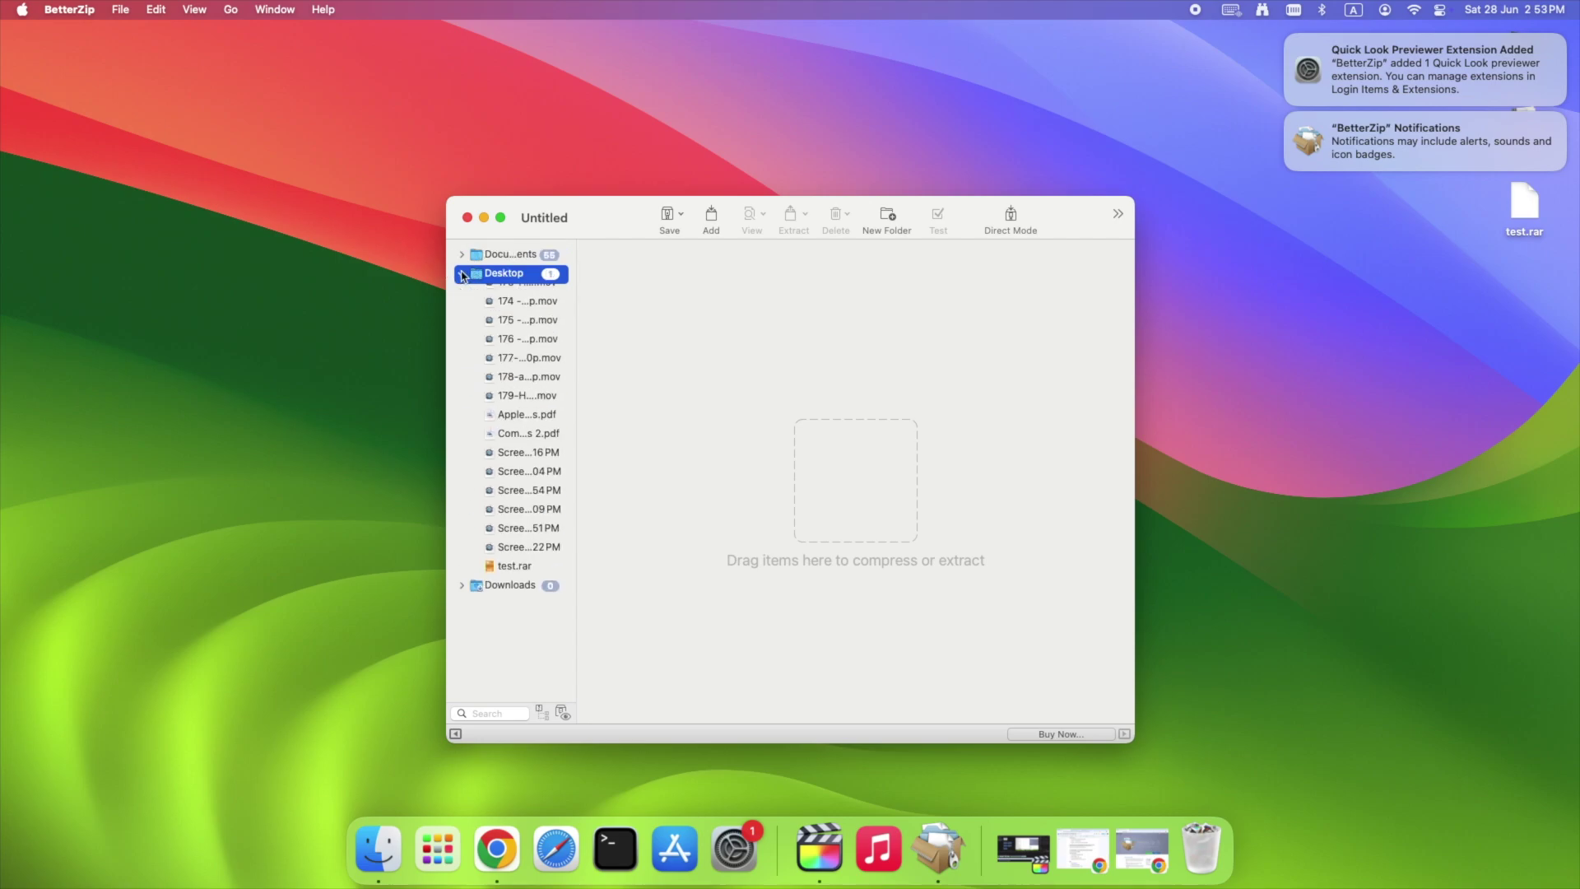
left_click(508, 575)
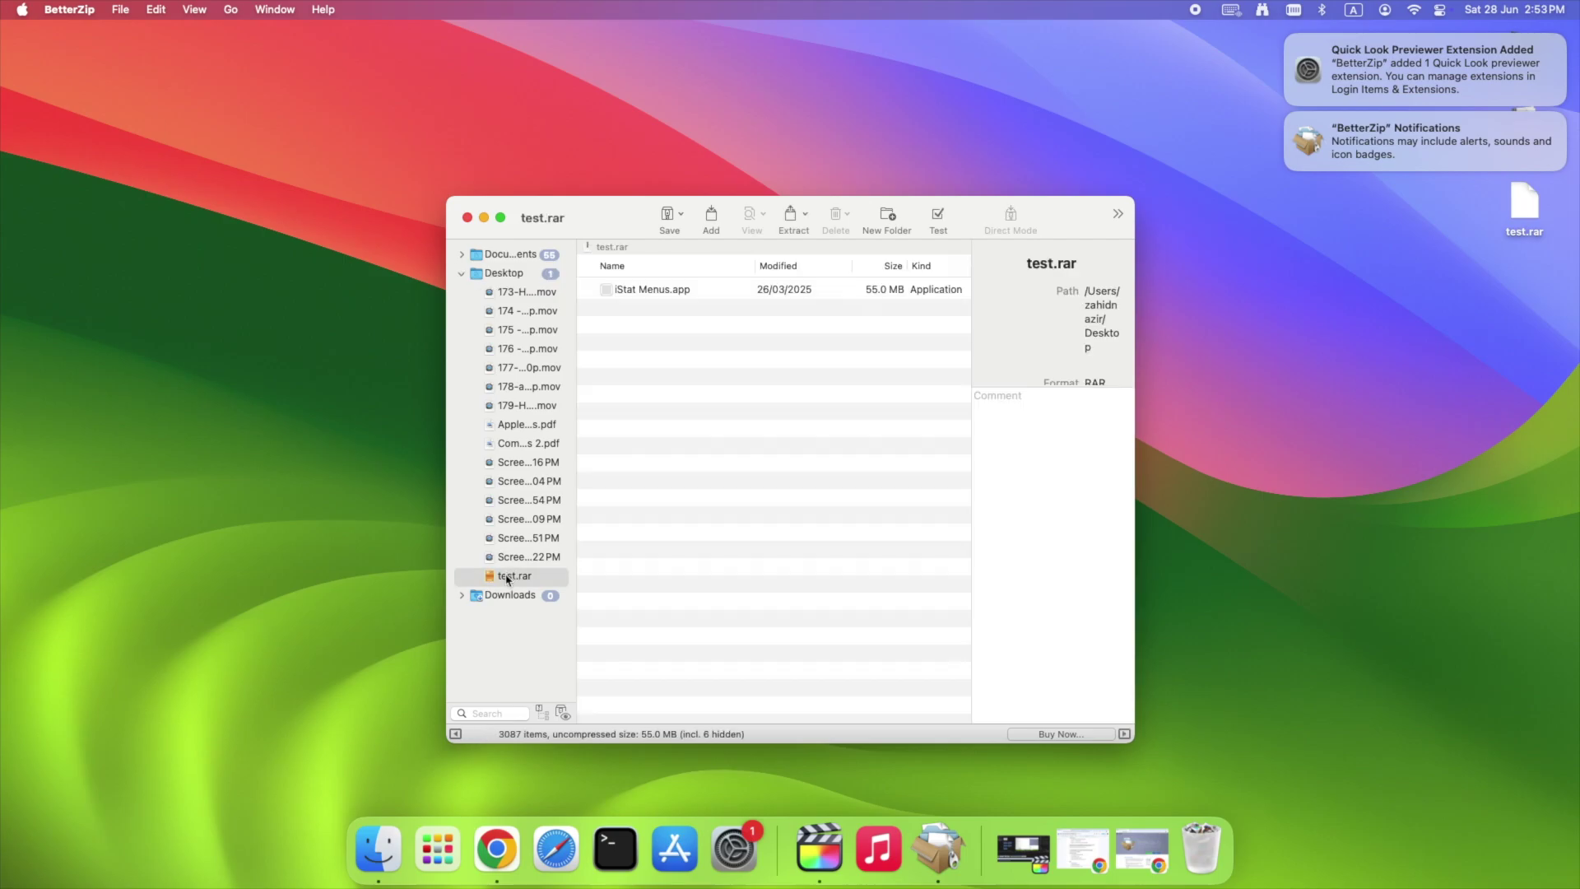
left_click(651, 290)
double_click(651, 291)
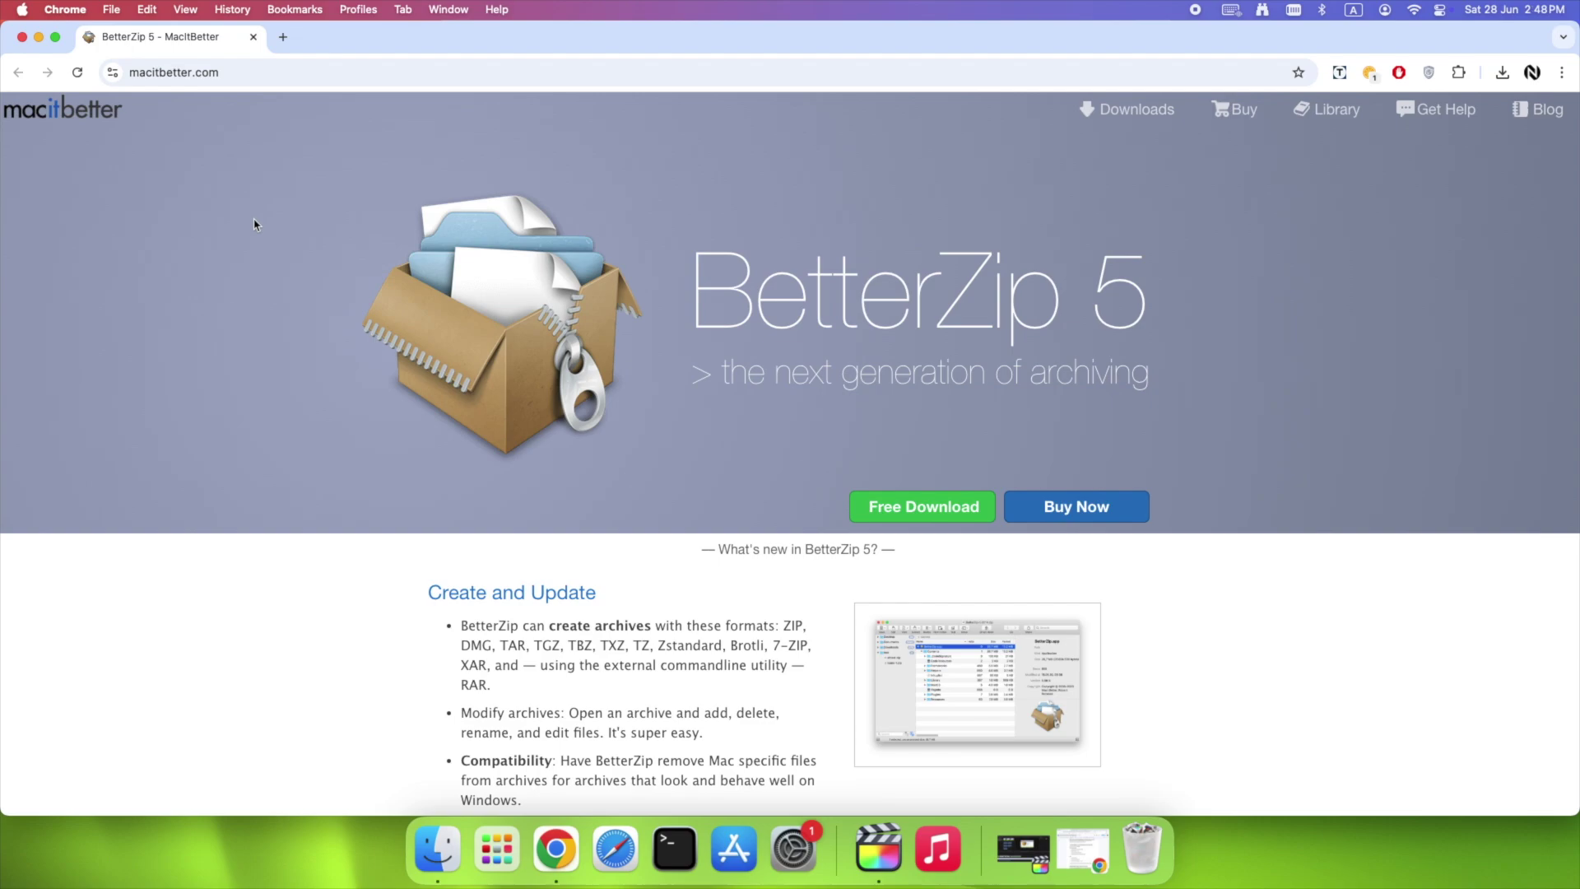
Download BetterZip-5.3.4.zip and reveal it in Finder's Downloads folder
left_click(905, 514)
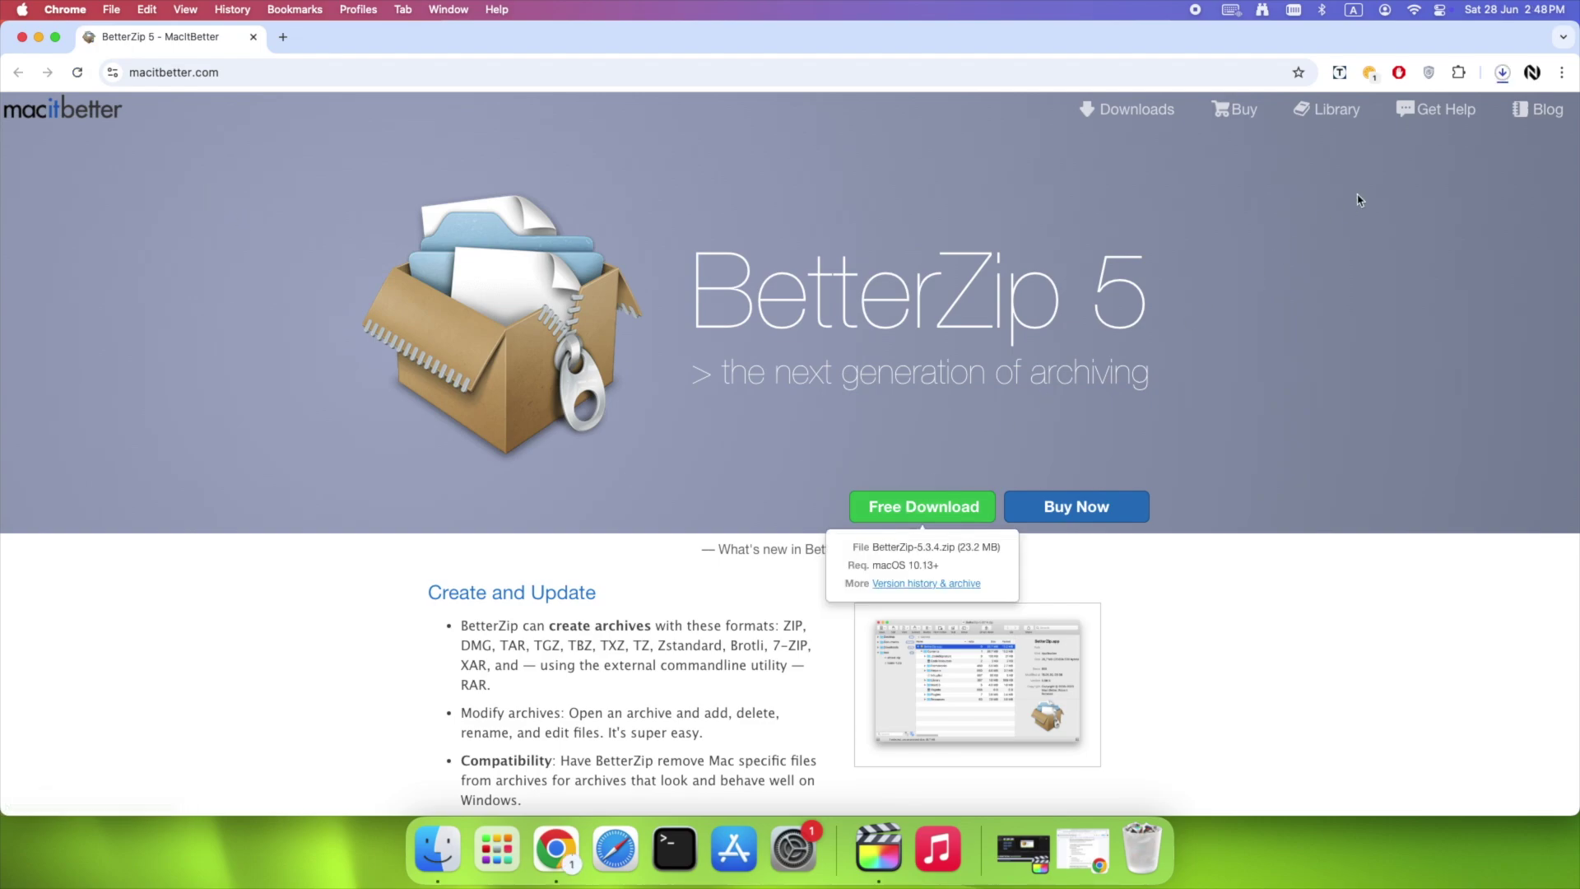
left_click(1503, 72)
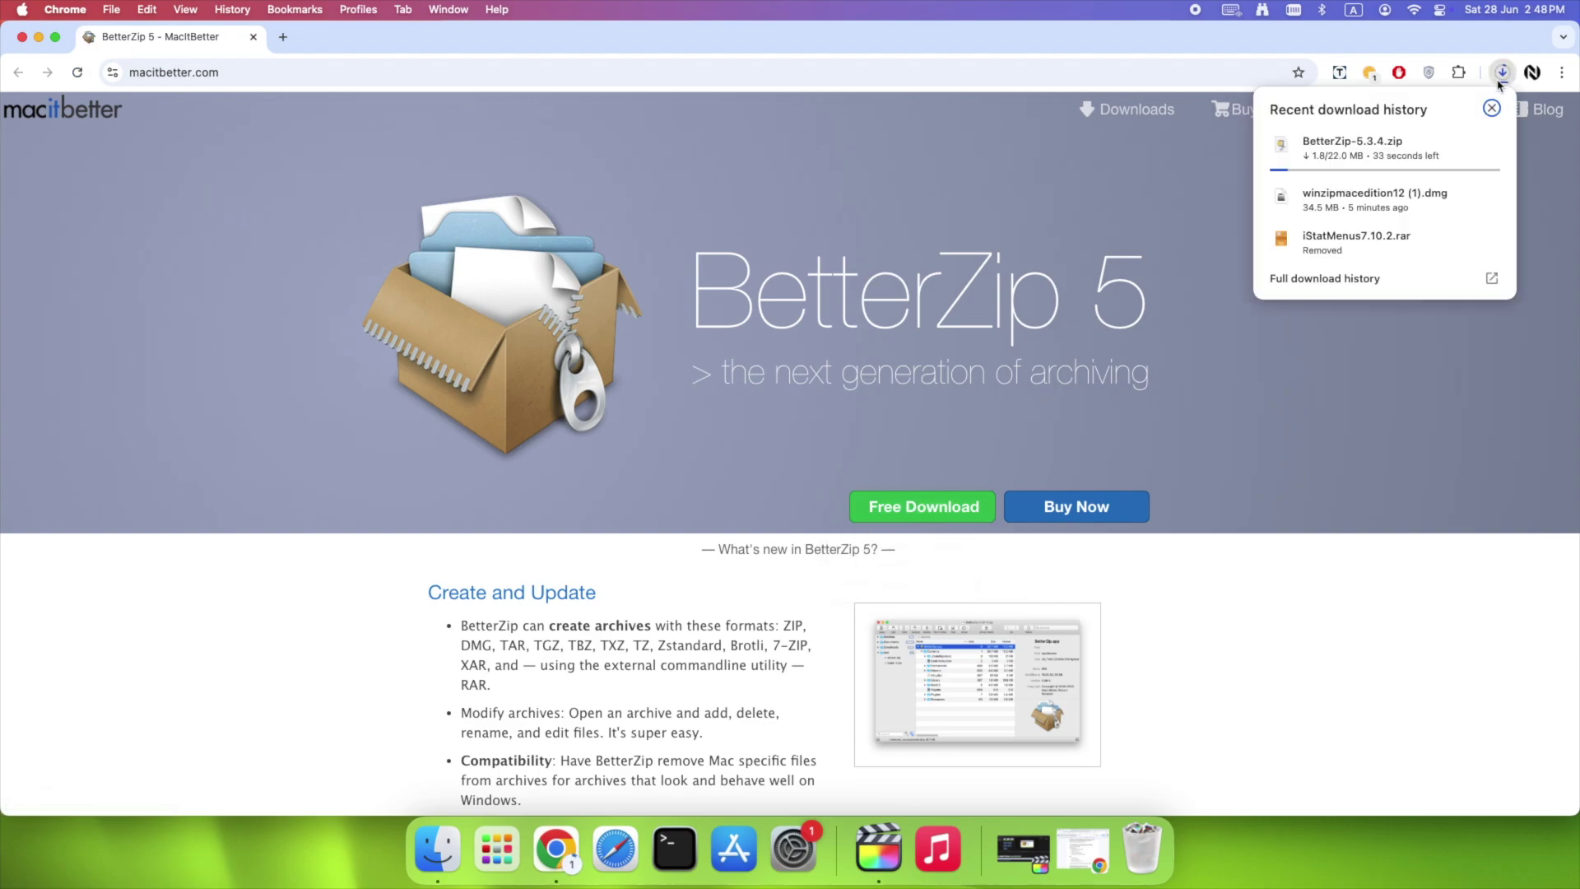
left_click(1459, 144)
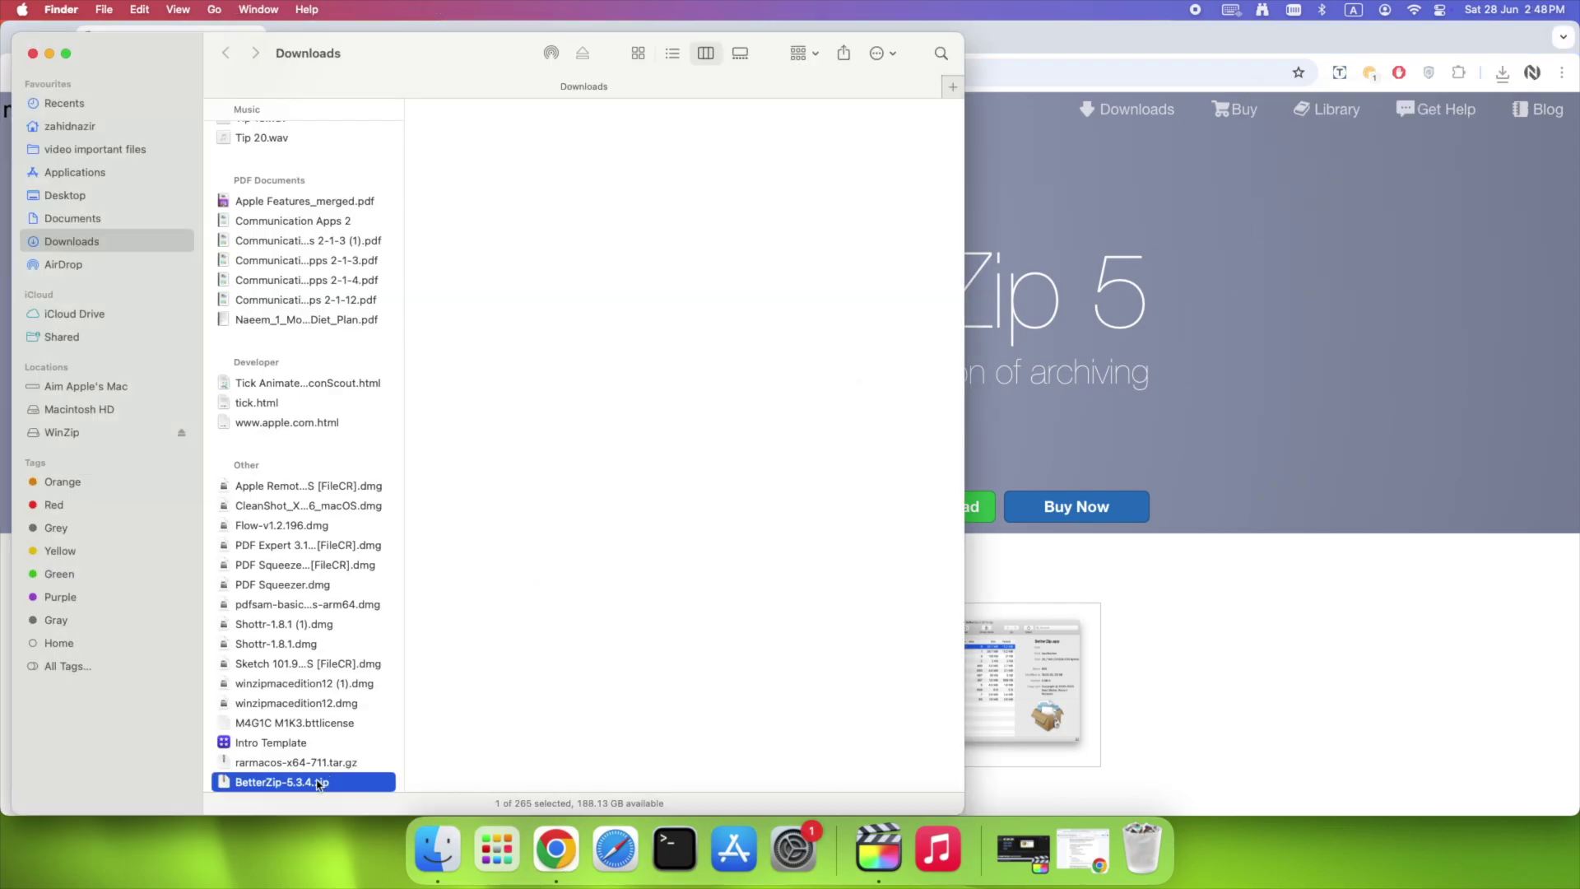
Unpack the BetterZip 5.3.4 zip and launch BetterZip from Launchpad
double_click(317, 782)
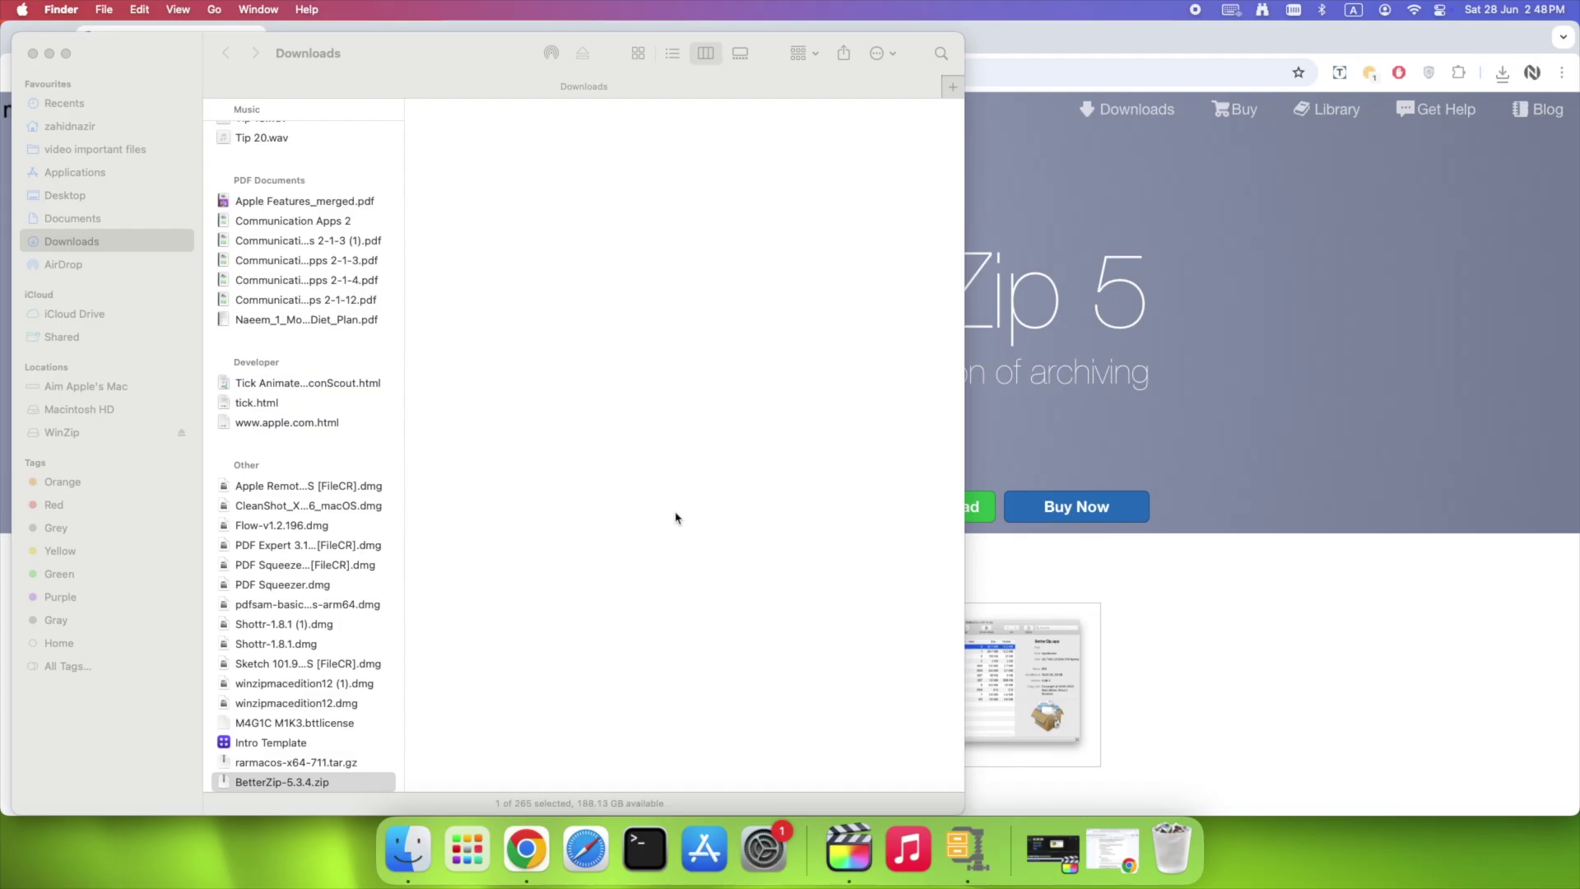
key("F4")
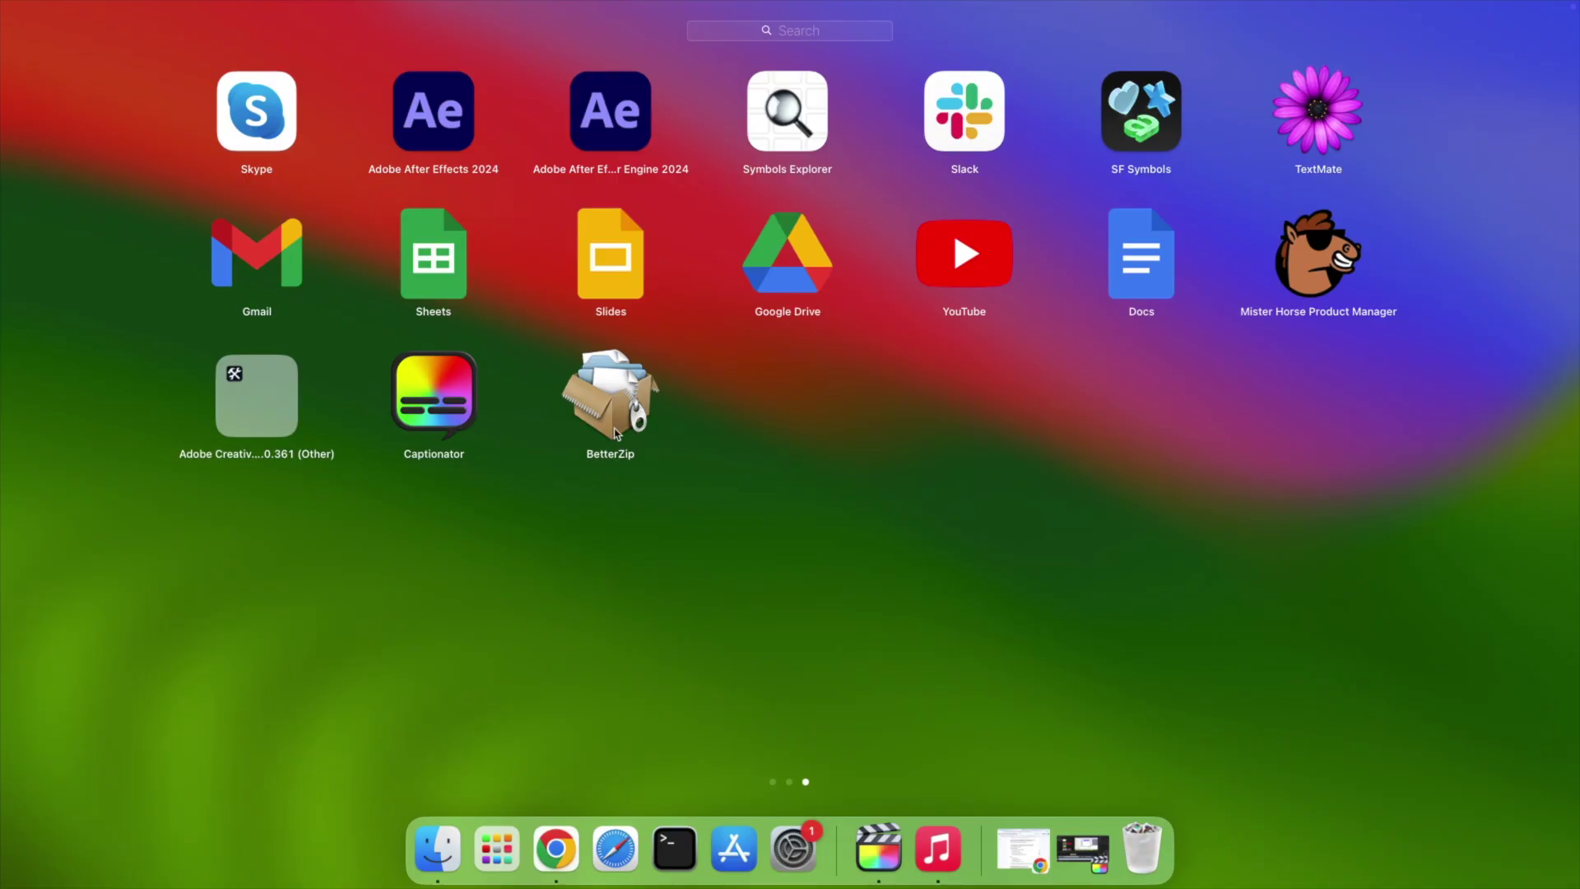
left_click(616, 430)
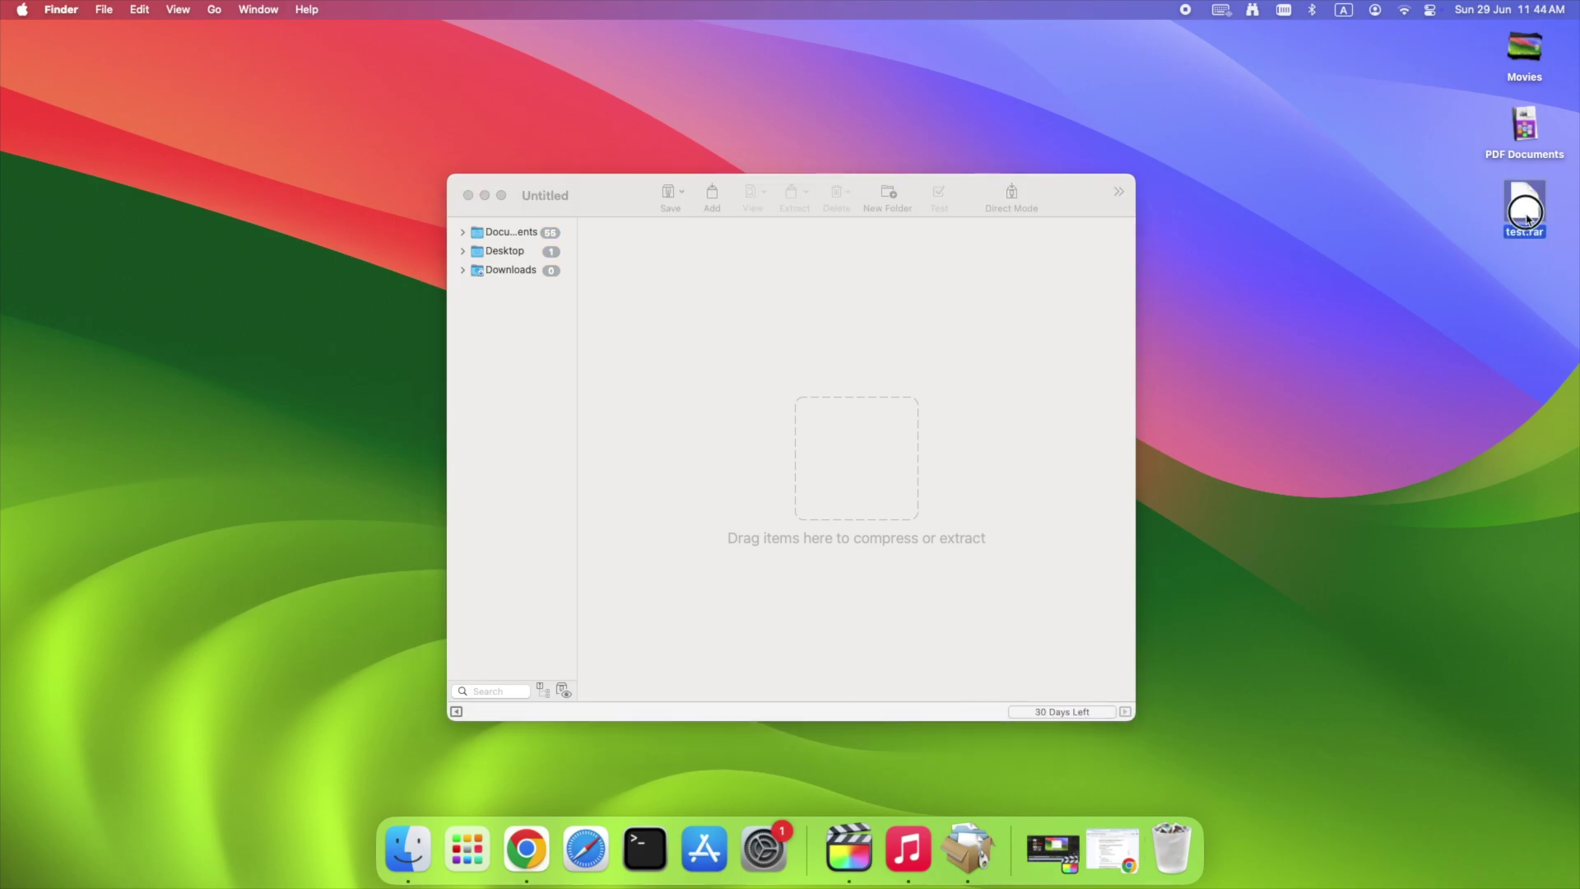
Drop test.rar into BetterZip and extract iStat Menus.app (55.0 MB) to a temporary location
left_click_drag(1524, 206, 925, 428)
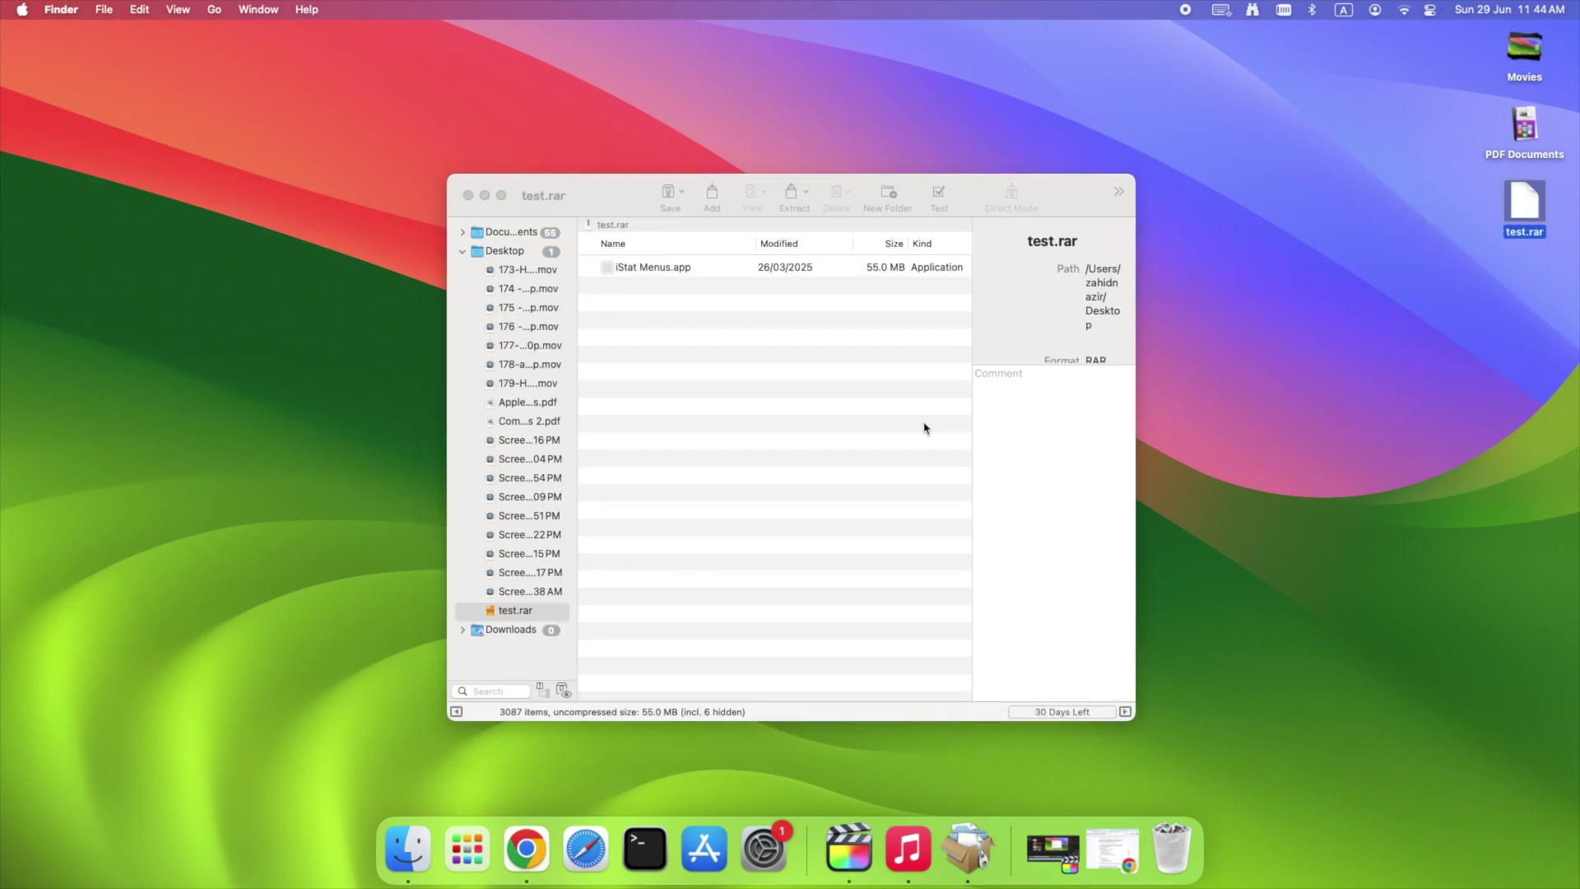
left_click(695, 272)
double_click(694, 272)
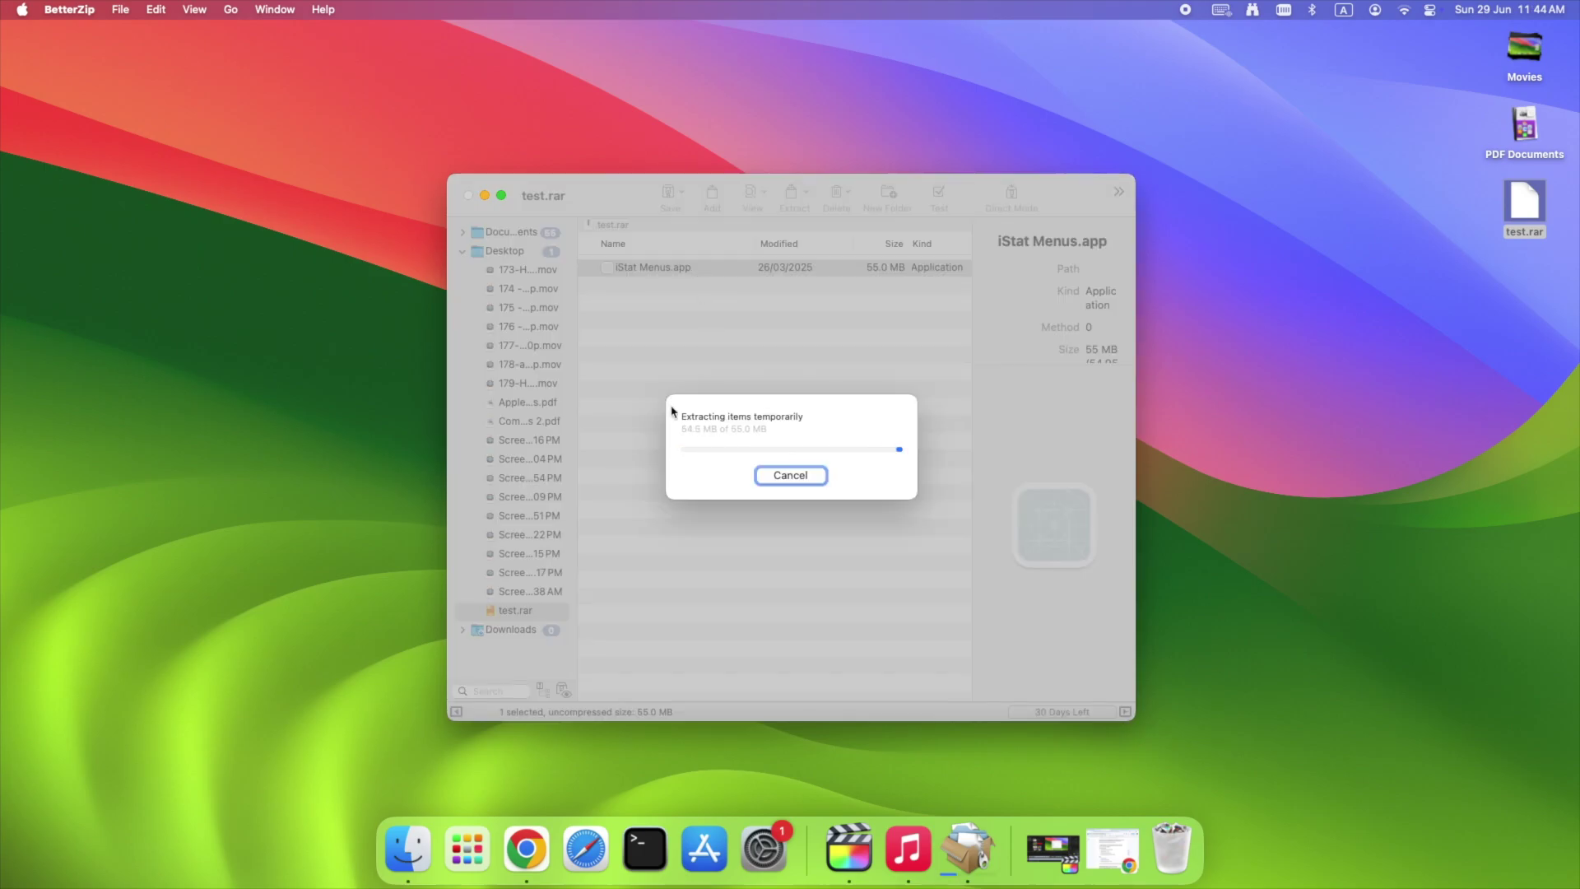